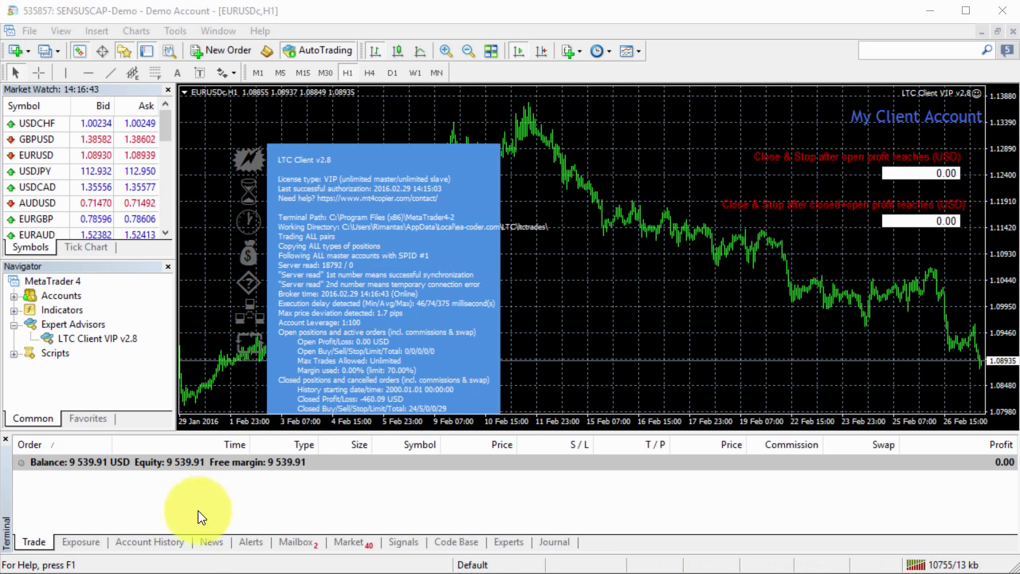
Step: Open Account History and inspect the 10 000 deposit and closed sell order 25202667
left_click(171, 545)
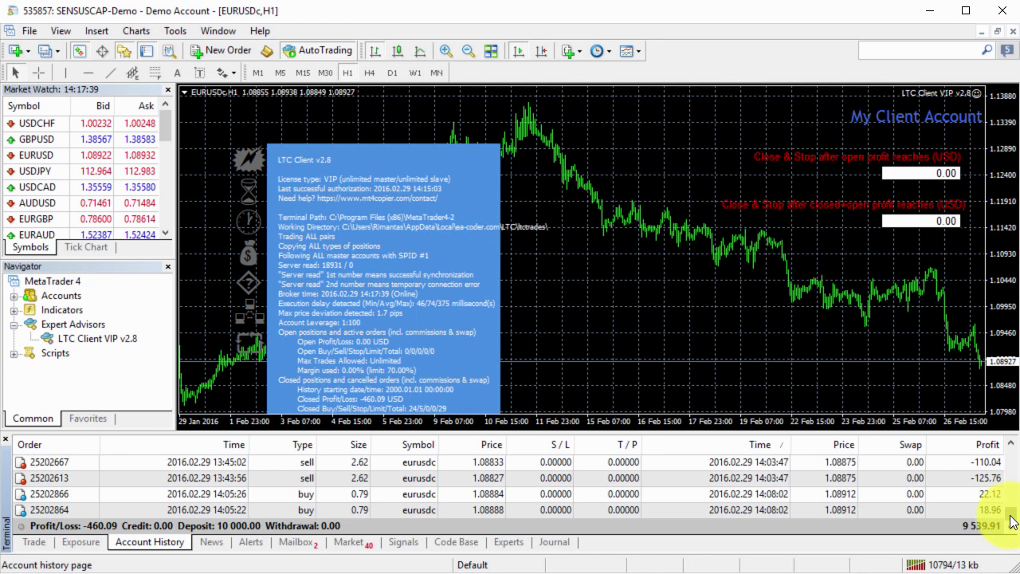
left_click_drag(1010, 518, 996, 456)
left_click(931, 465)
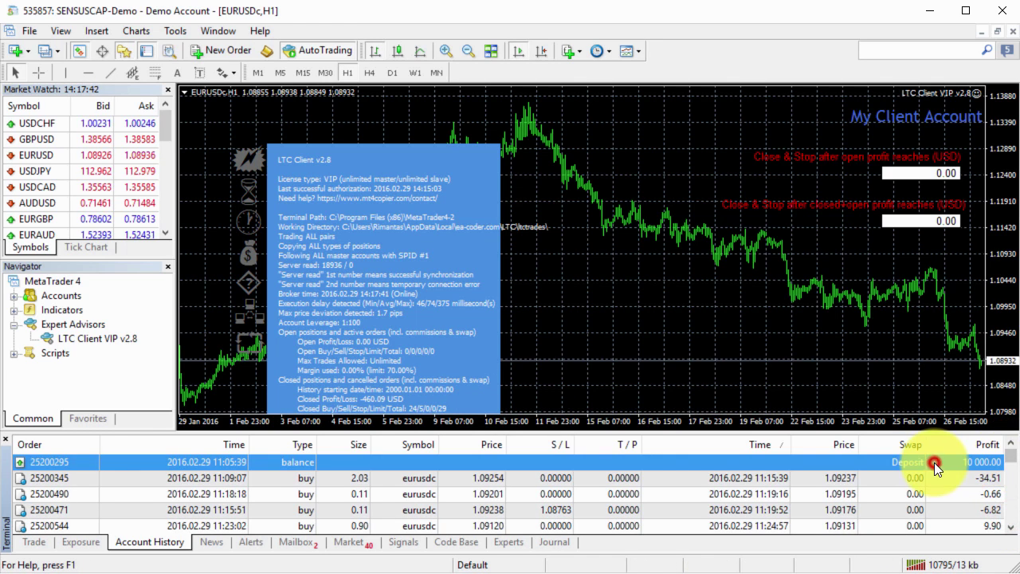
left_click(217, 460)
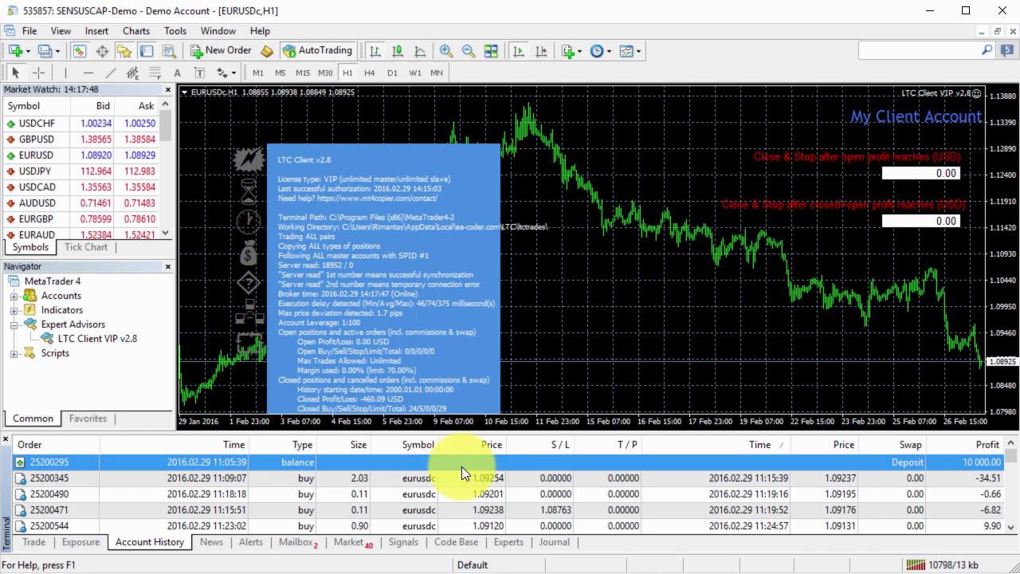
left_click(522, 478)
scroll(522, 478, "down", 10)
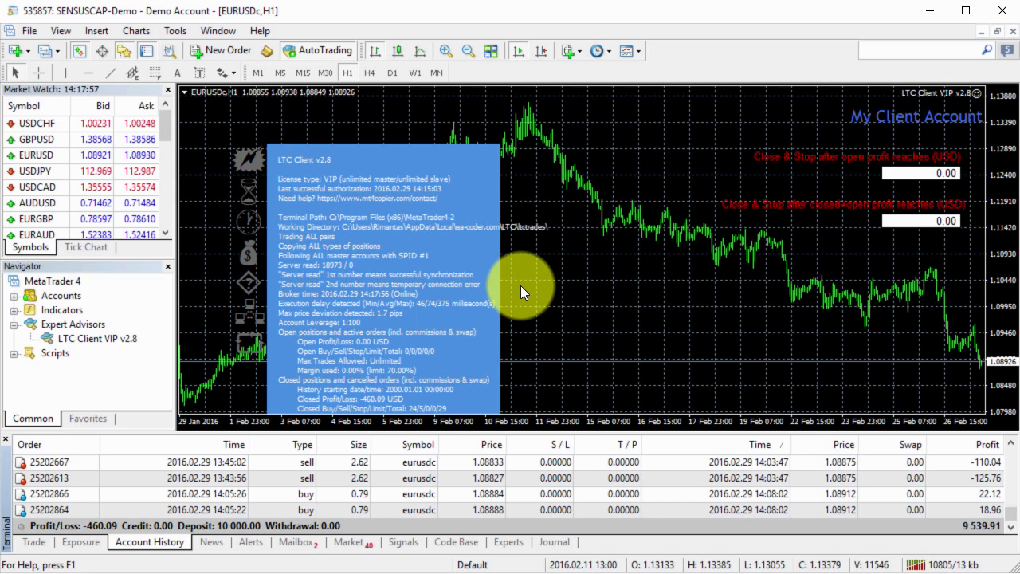
left_click(683, 462)
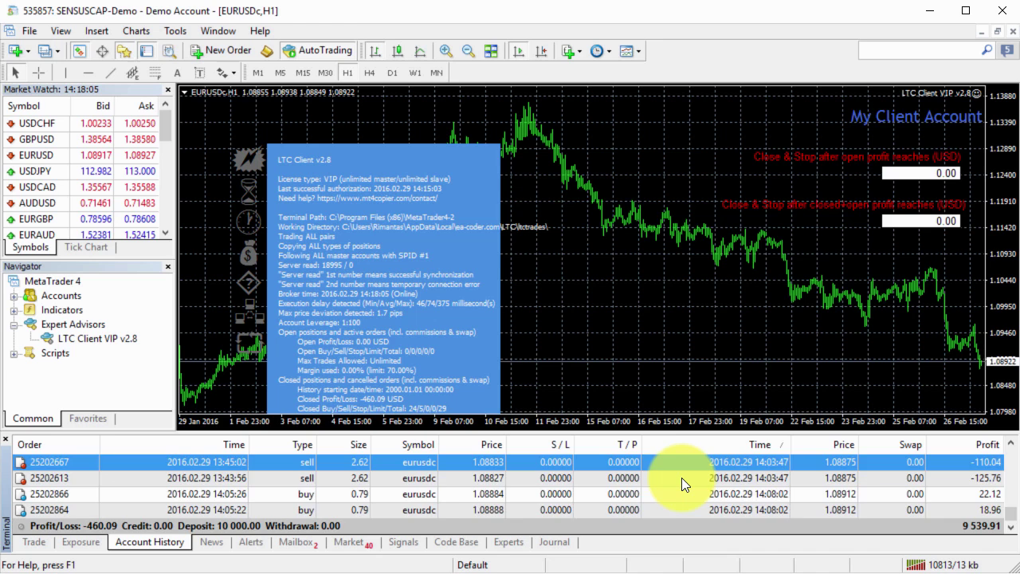
scroll(682, 477, "up", 1)
scroll(681, 477, "down", 1)
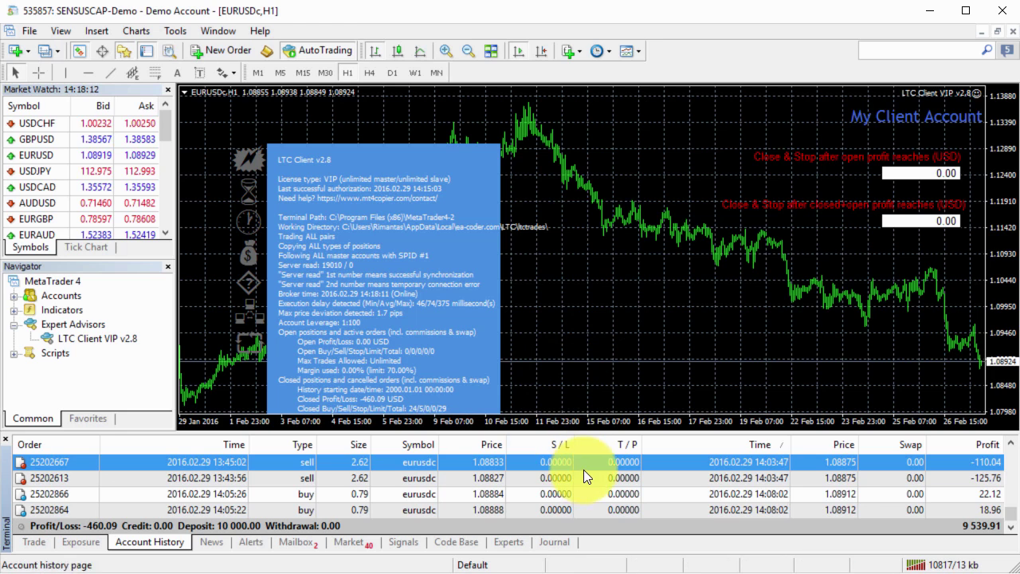
scroll(585, 468, "up", 1)
scroll(587, 472, "up", 2)
scroll(586, 466, "down", 1)
scroll(582, 466, "up", 2)
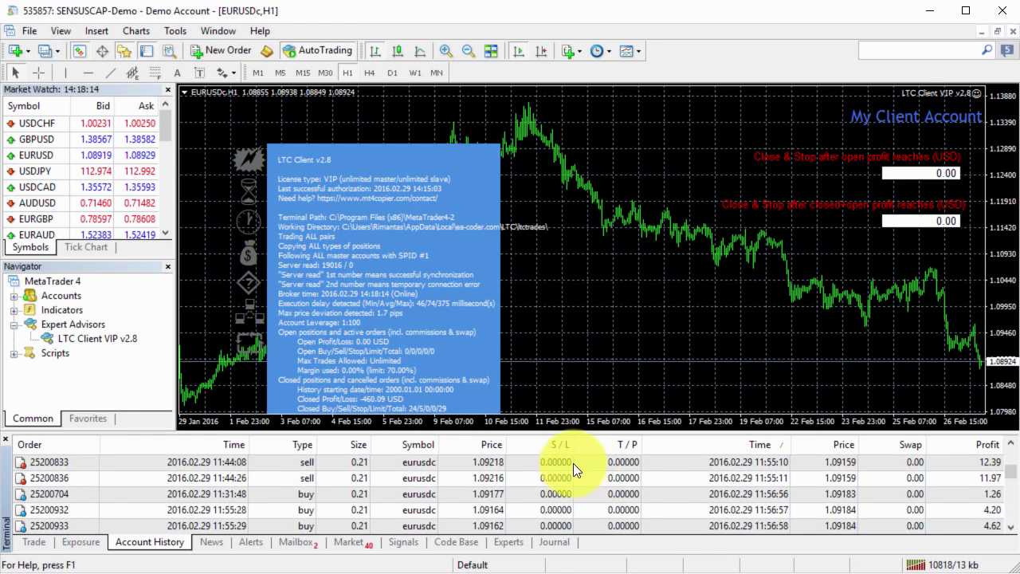
scroll(479, 466, "up", 3)
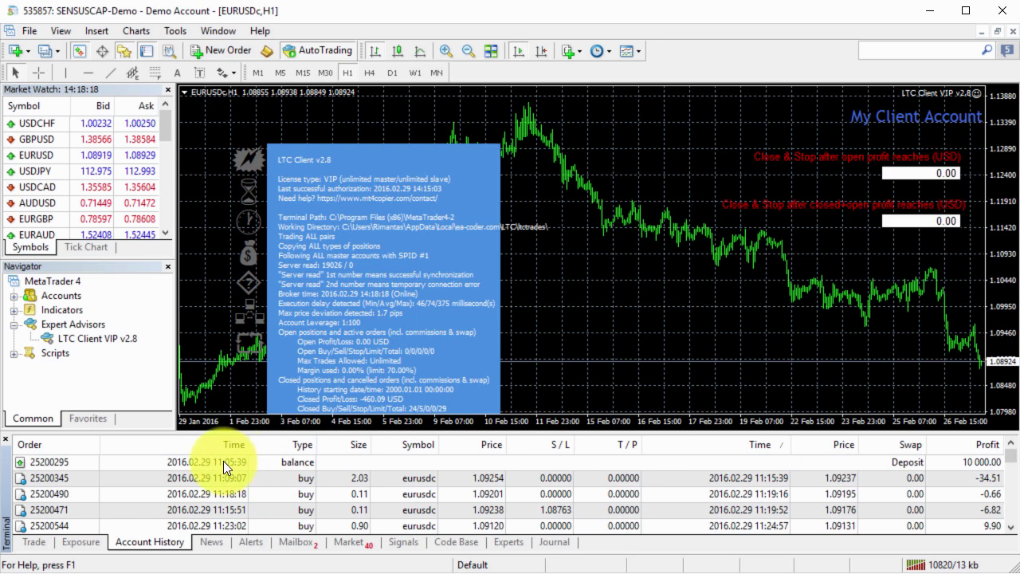
scroll(264, 464, "down", 1)
scroll(268, 464, "down", 3)
scroll(268, 464, "down", 3)
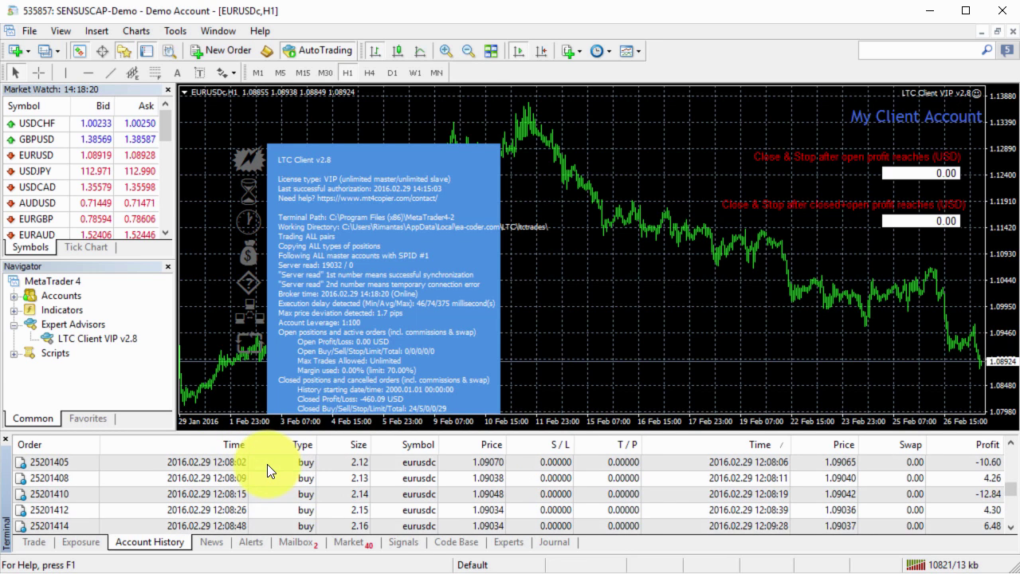
scroll(263, 465, "down", 3)
scroll(252, 470, "down", 3)
scroll(252, 470, "down", 3)
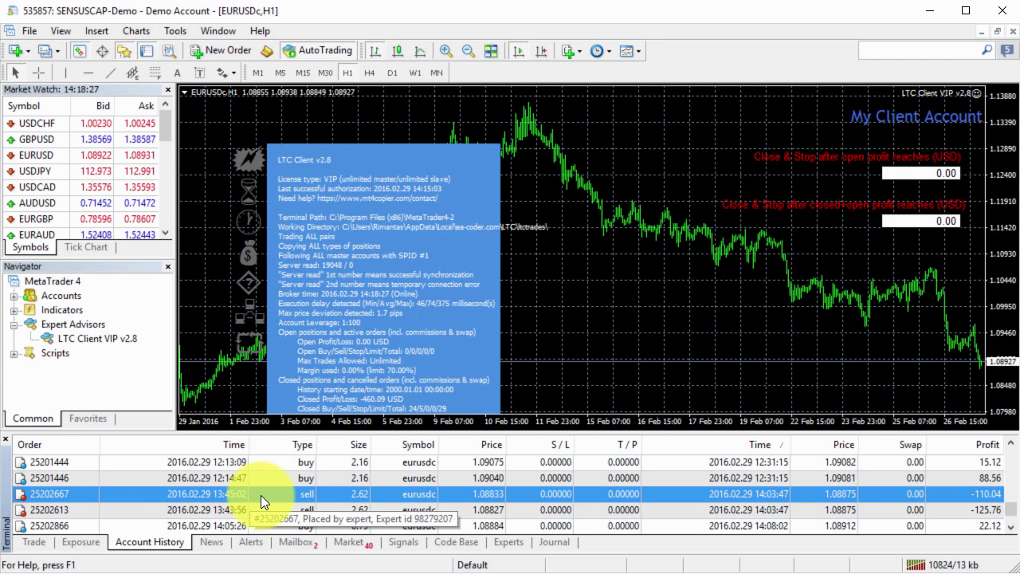
scroll(261, 495, "down", 2)
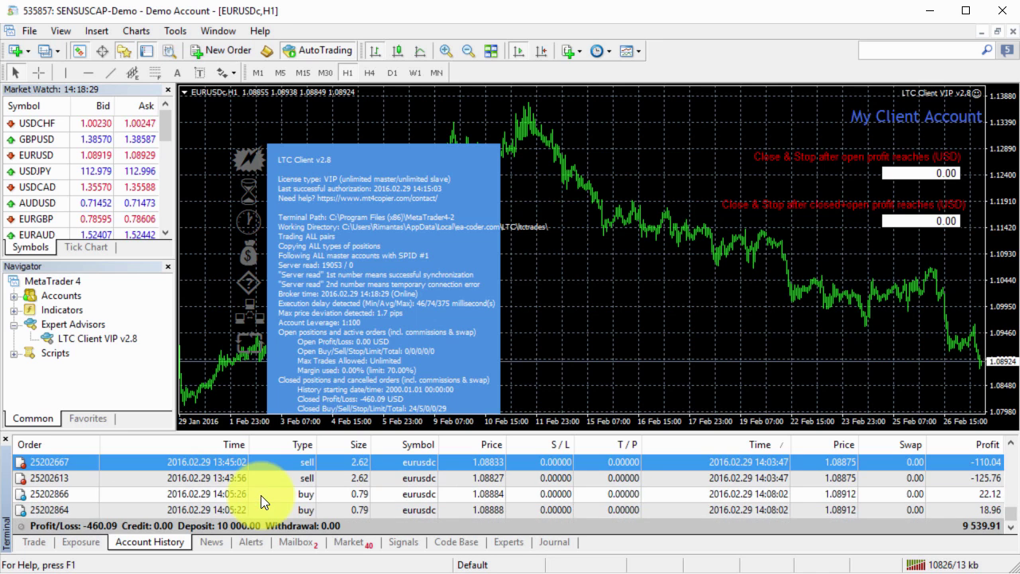
Step: Set the LTC Client EA's CustomAccountHistoryStart input to 2016.02.29 13:00 and apply it
right_click(549, 325)
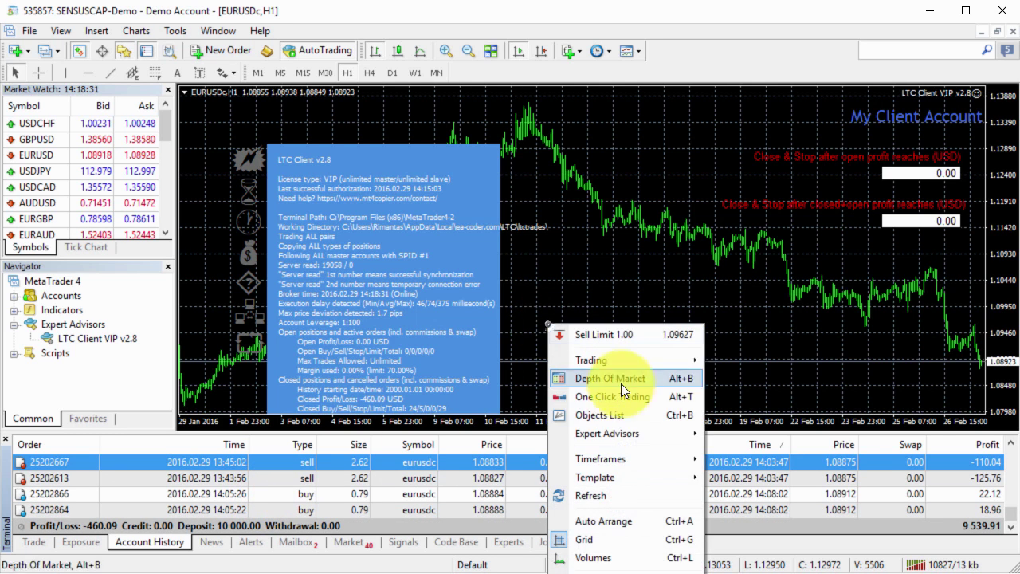
left_click(750, 433)
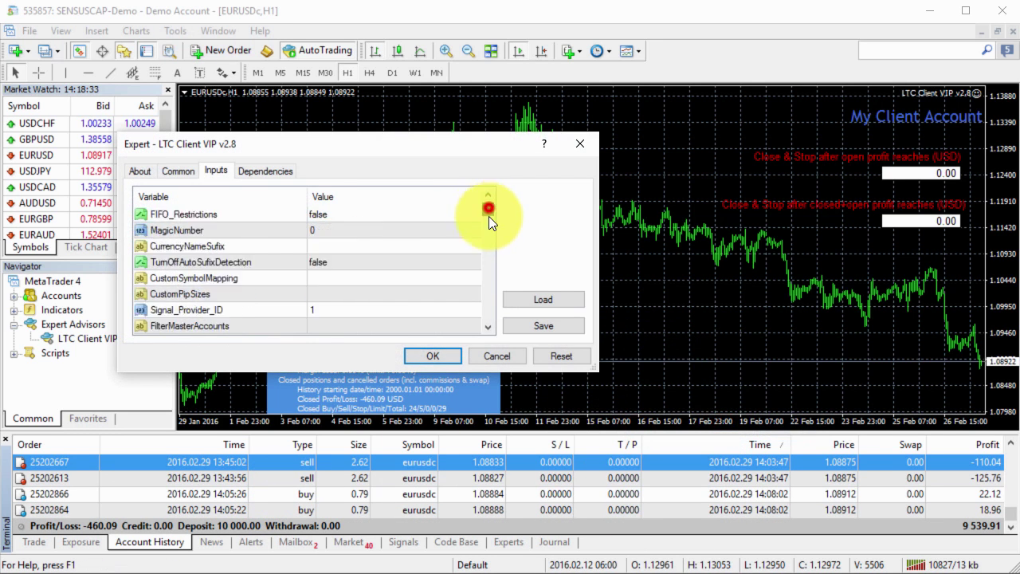
left_click_drag(488, 216, 488, 325)
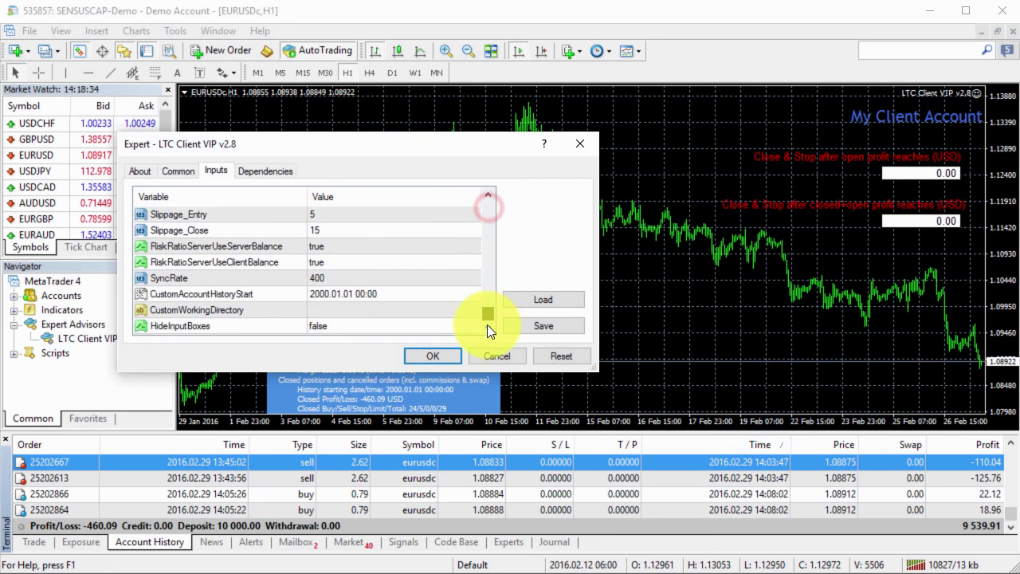
left_click(317, 296)
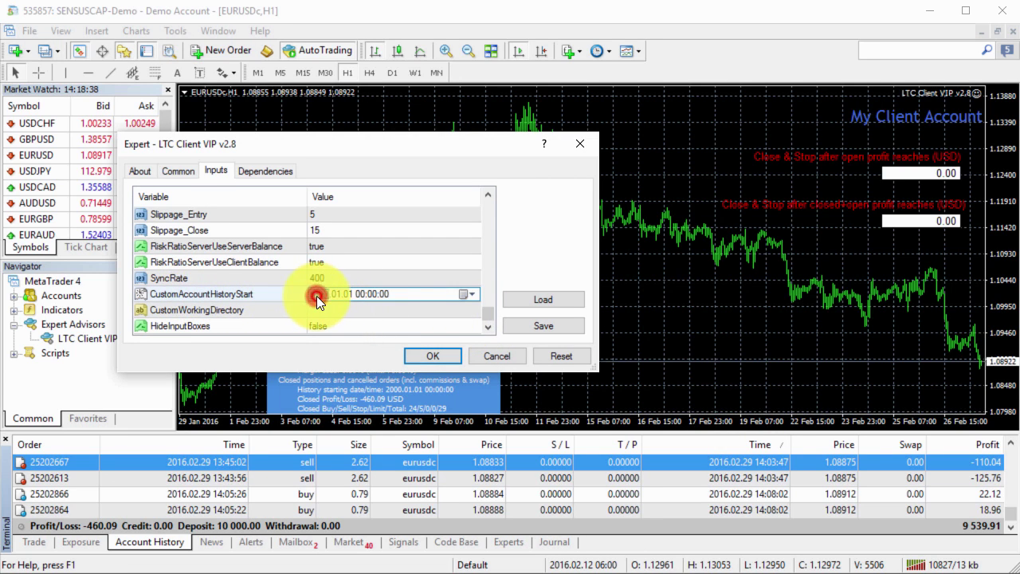
type("2015")
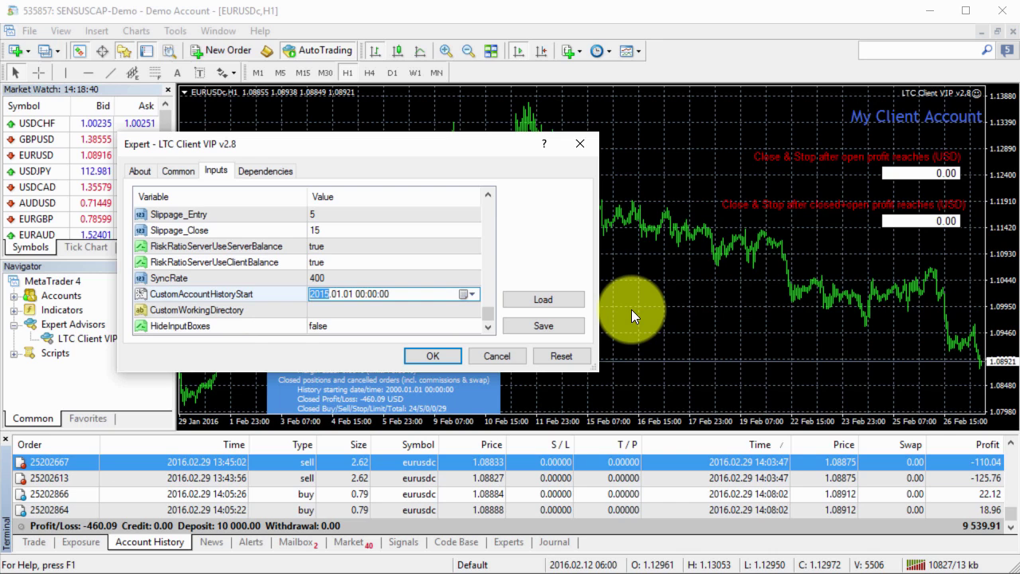
key("Up")
key("Right")
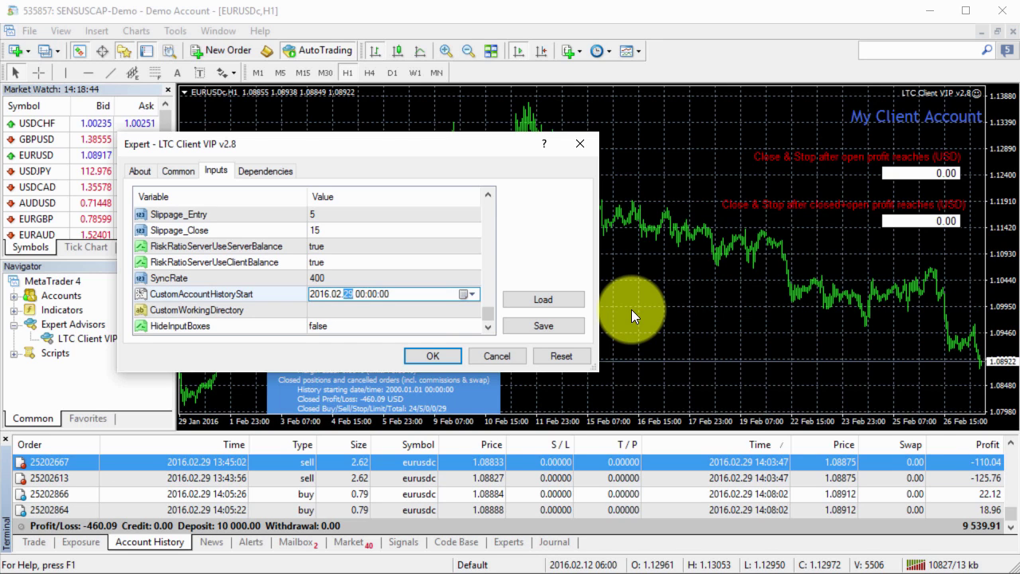
type("29")
key("Return")
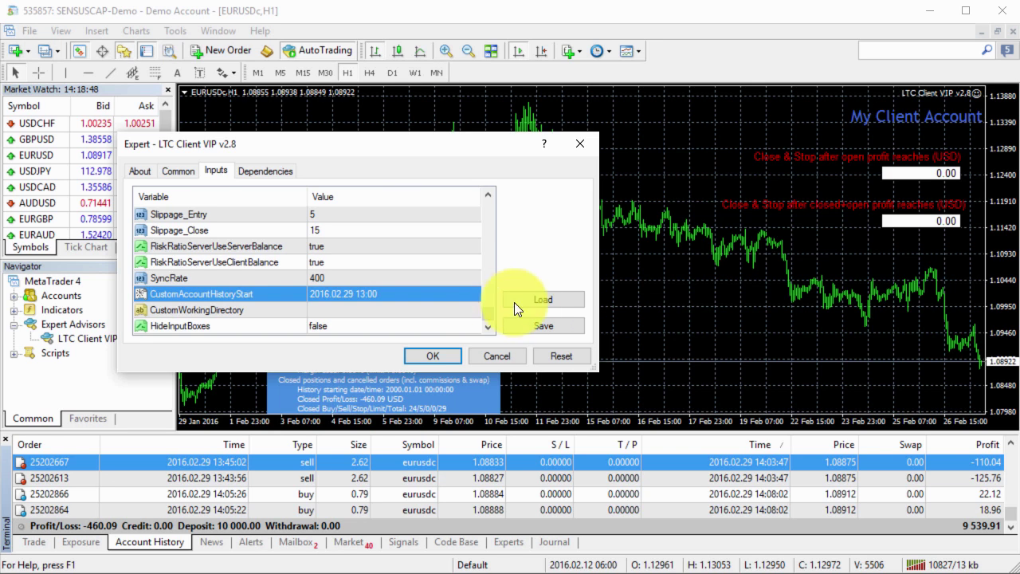
left_click(443, 360)
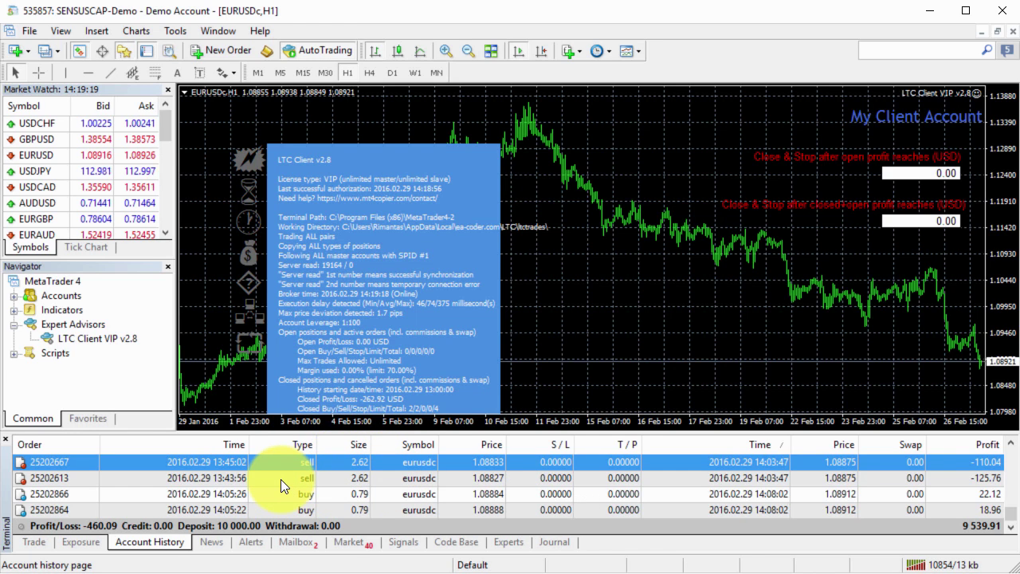
Step: Change the EA's history start minutes to 45 (2016.02.29 13:45), reload it, and review closed trades
right_click(600, 328)
left_click(784, 448)
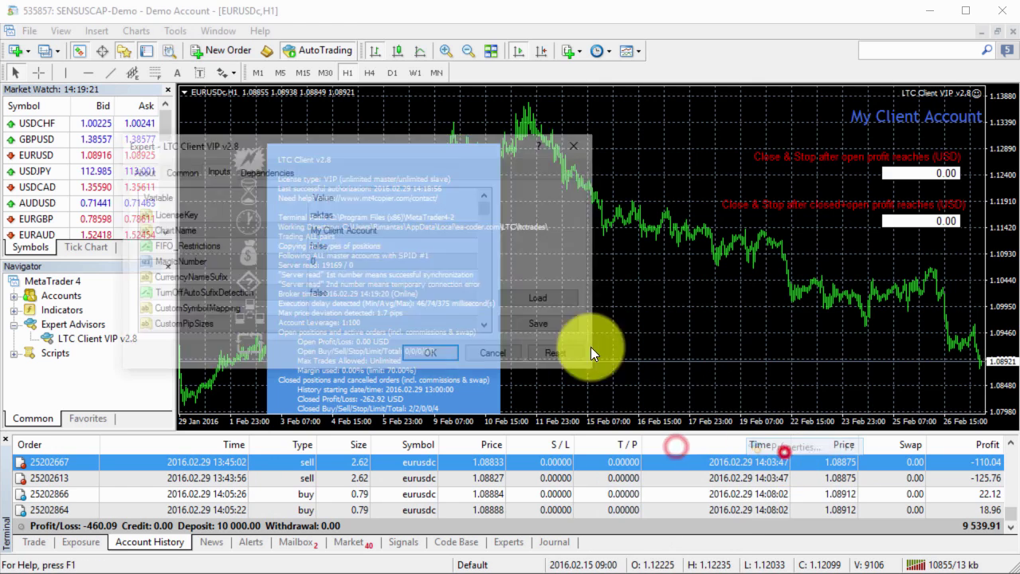
left_click_drag(487, 207, 488, 315)
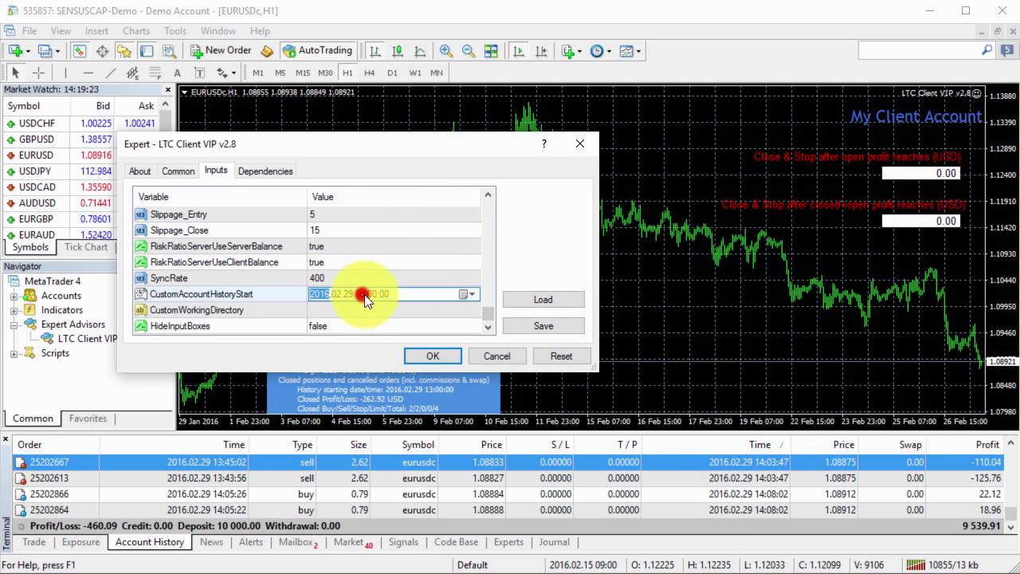
left_click(374, 293)
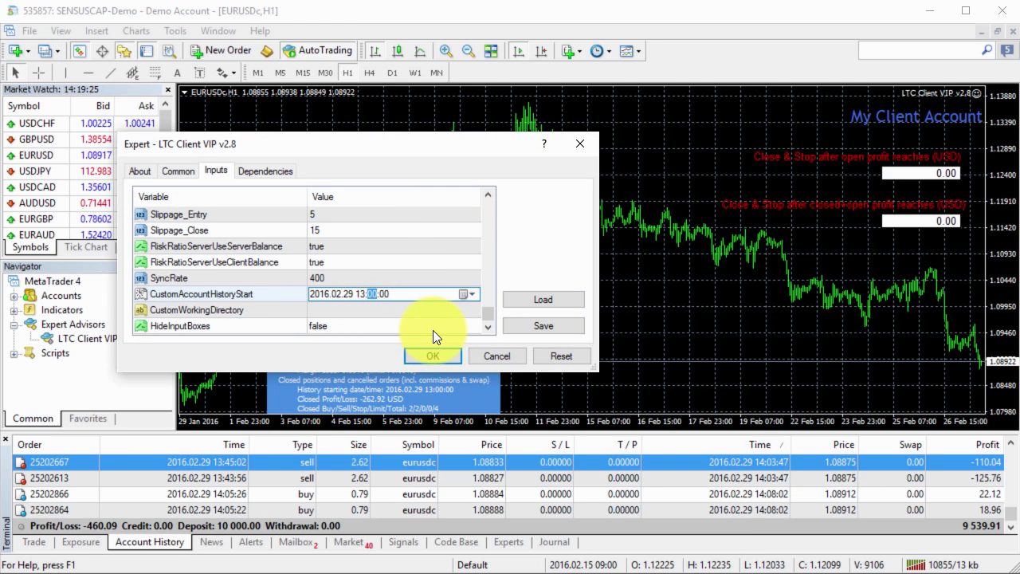
type("45")
key("Return")
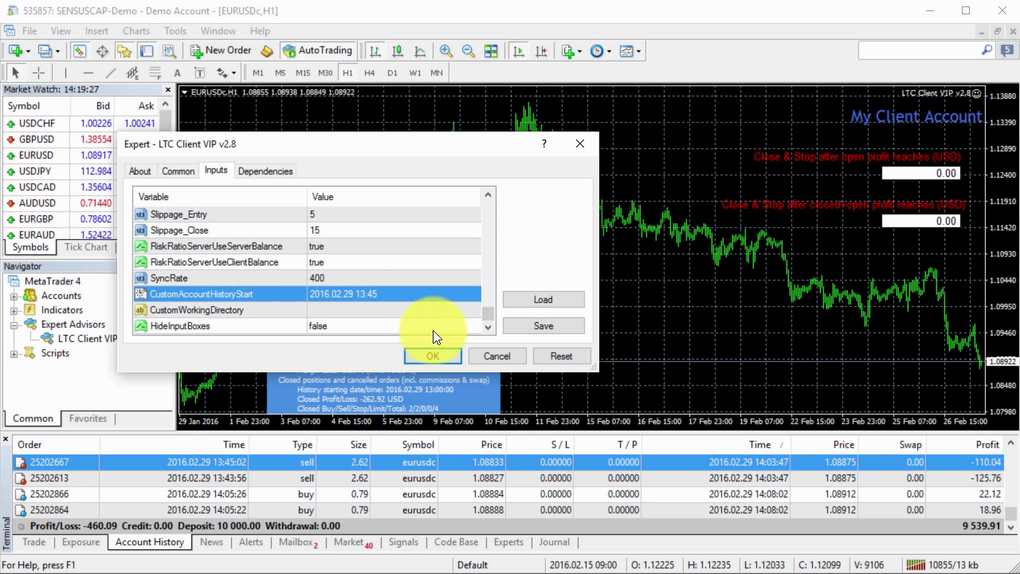
left_click(447, 356)
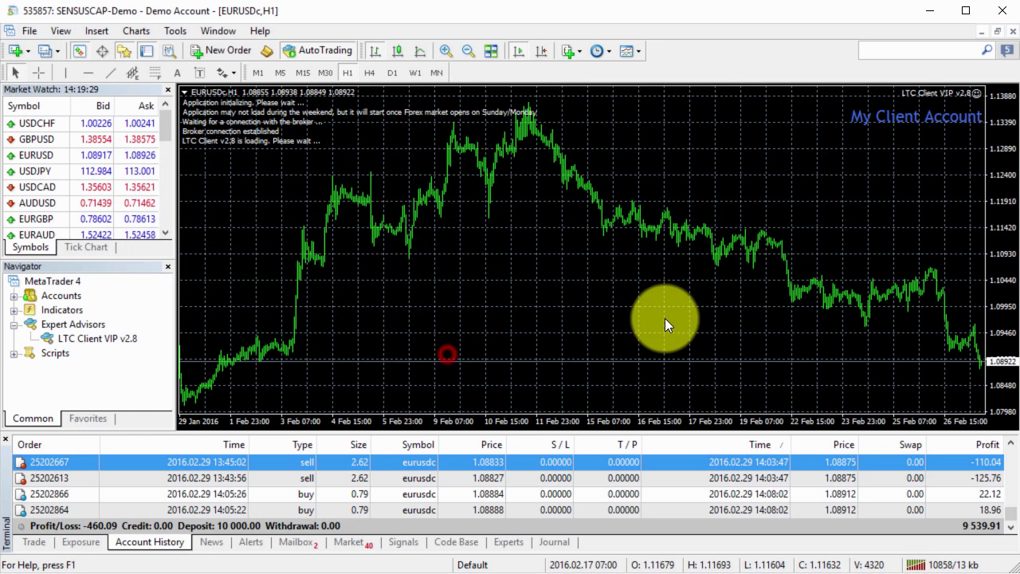
left_click(732, 477)
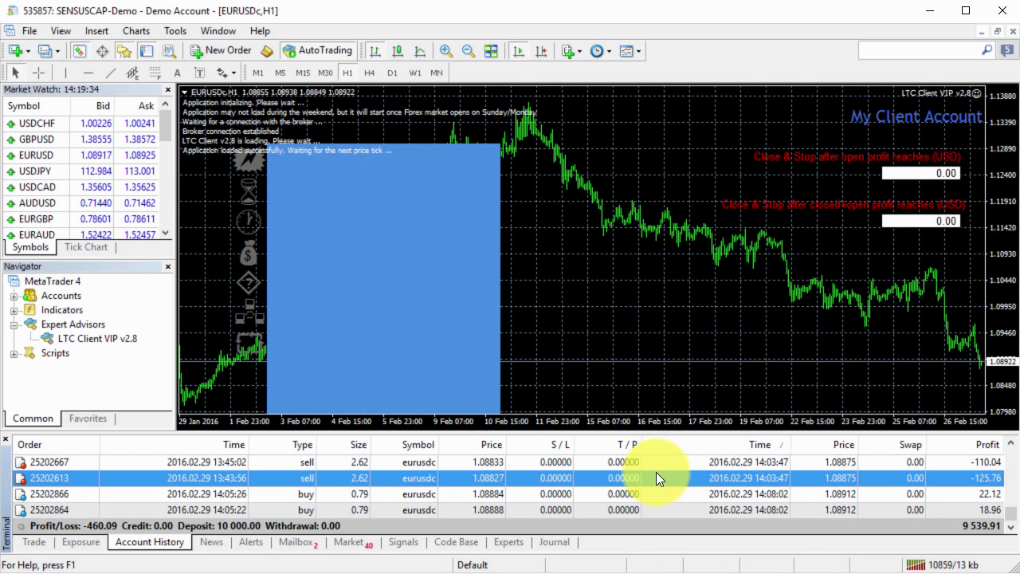
left_click(653, 507)
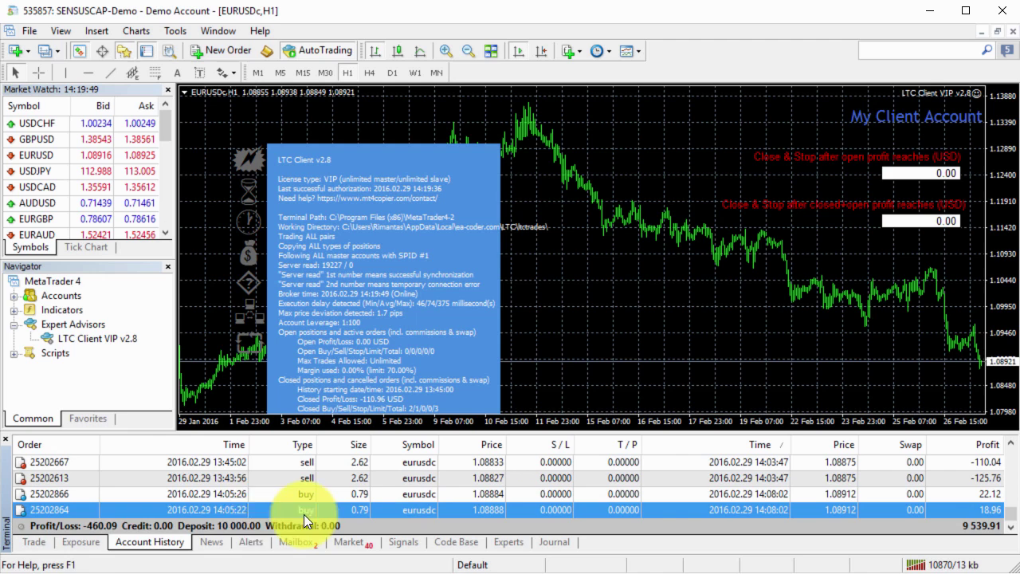
Step: Show the Trade tab with no open positions at 9 539.91 USD and select the closed-profit stop box
left_click(35, 542)
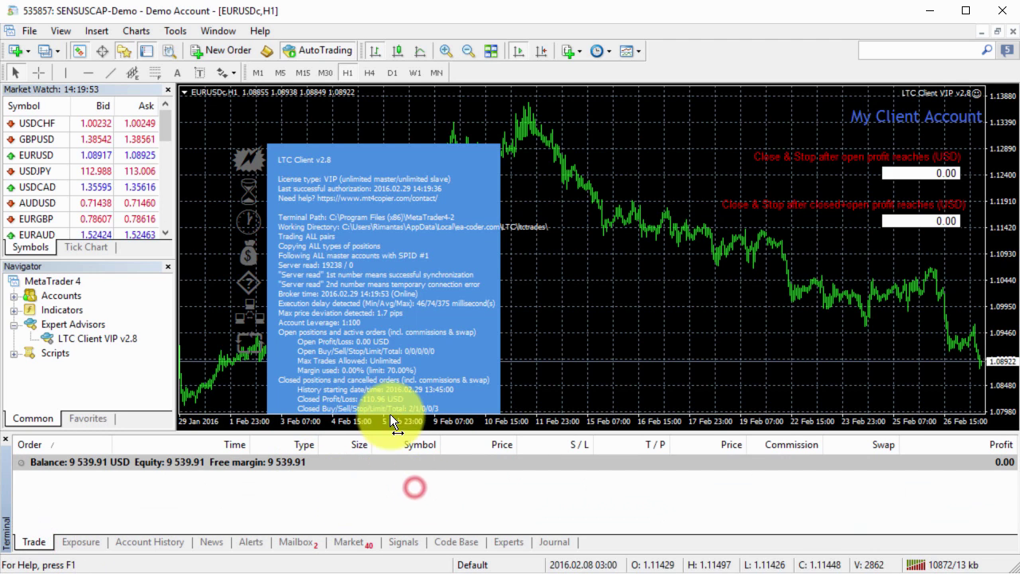
left_click(911, 221)
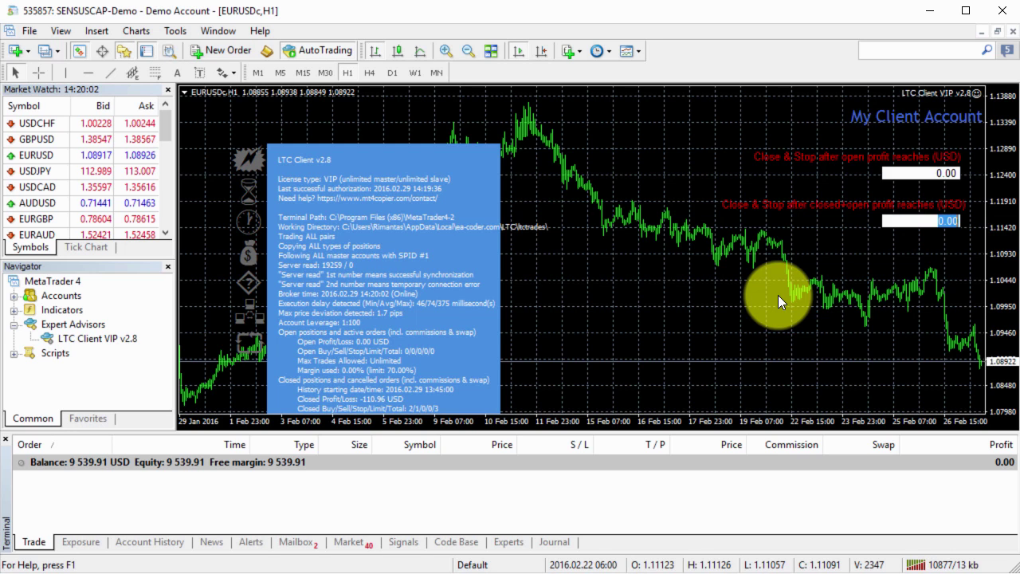
Step: Set the closed-plus-open profit stop target to 10 USD and launch the calculator
type("10")
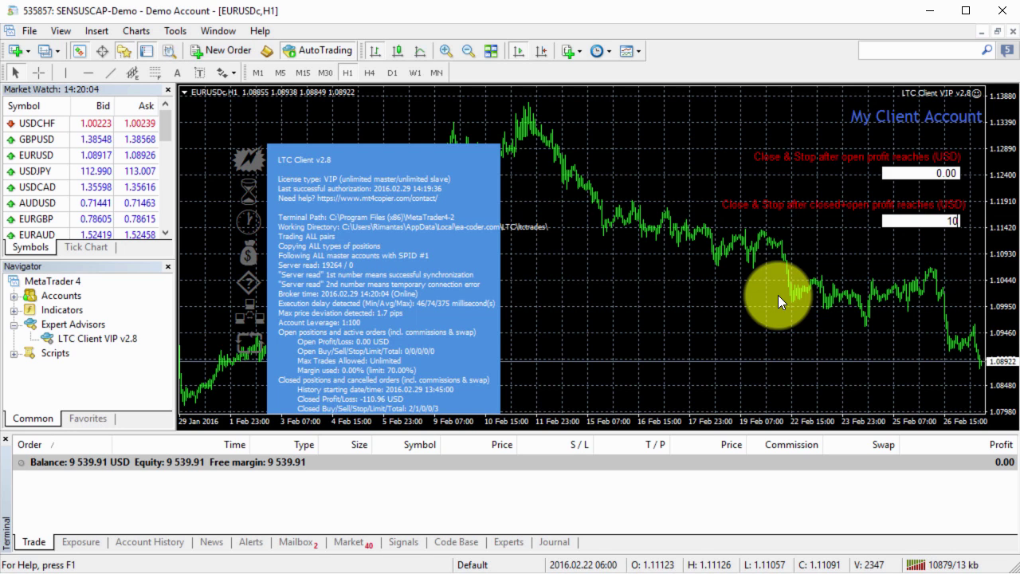
key("Return")
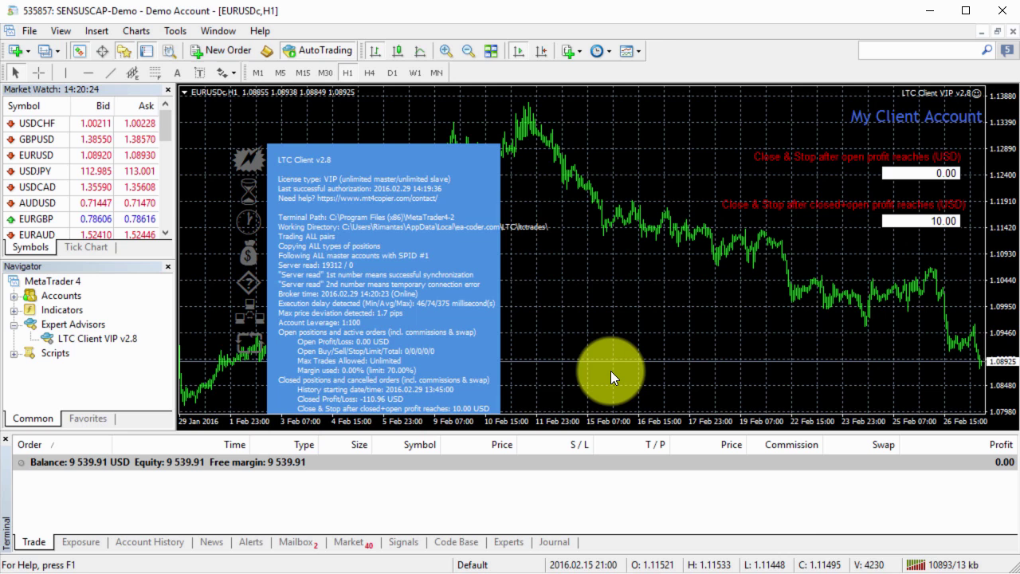
key("XF86Calculator")
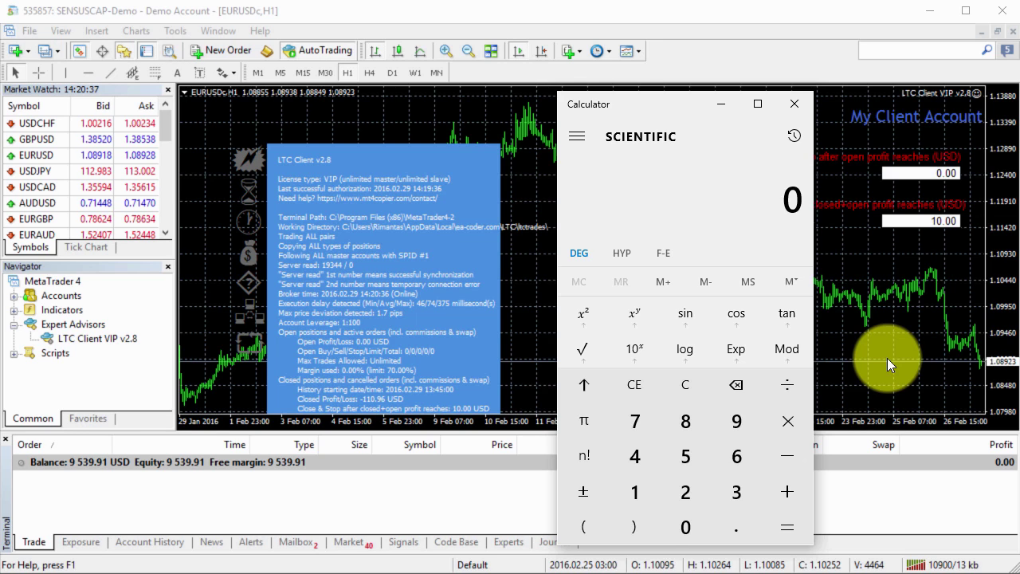
Step: Calculate 120 - 110.96 = 9.04, then close the calculator
type("1")
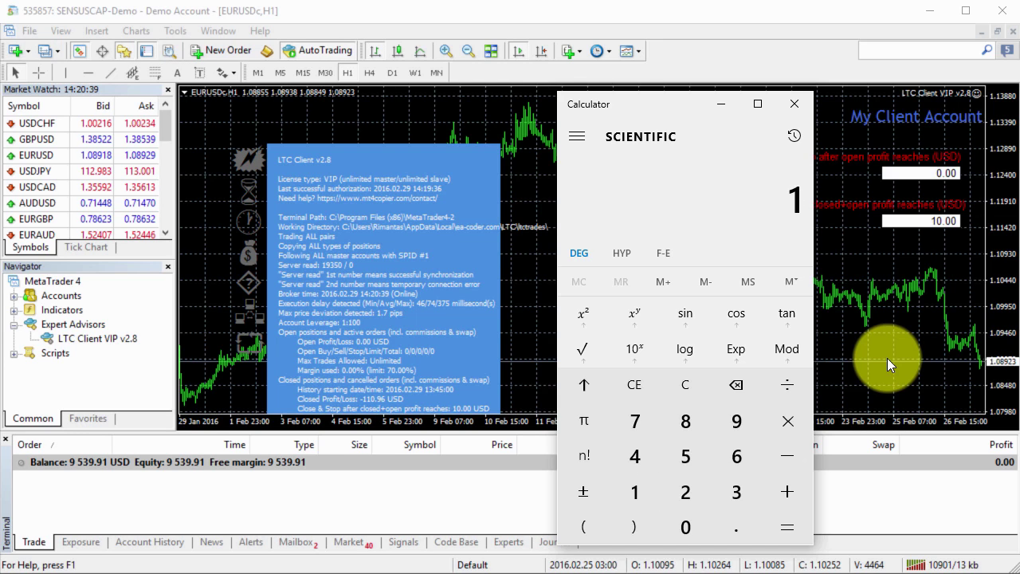
type("20")
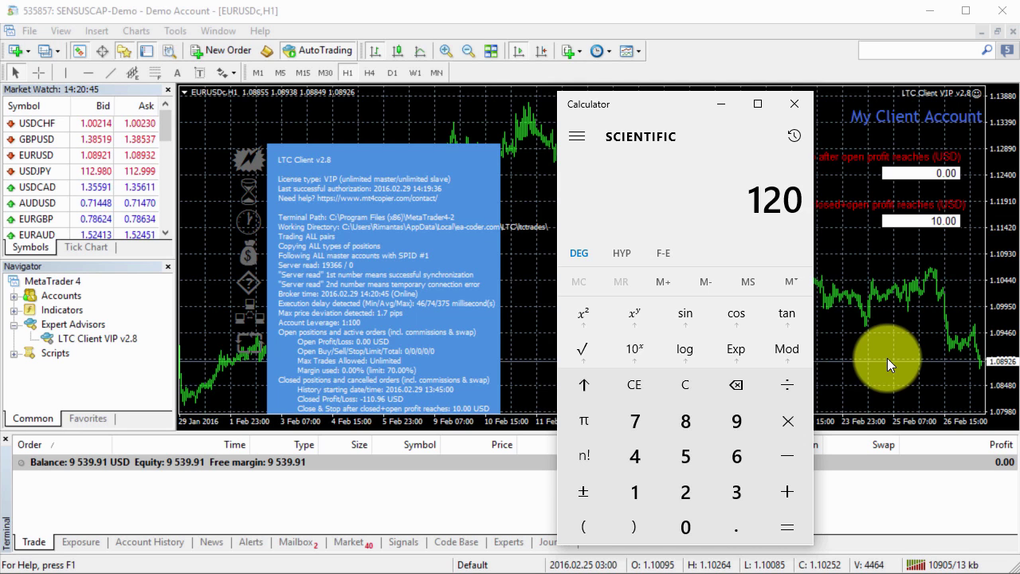
type("-110.")
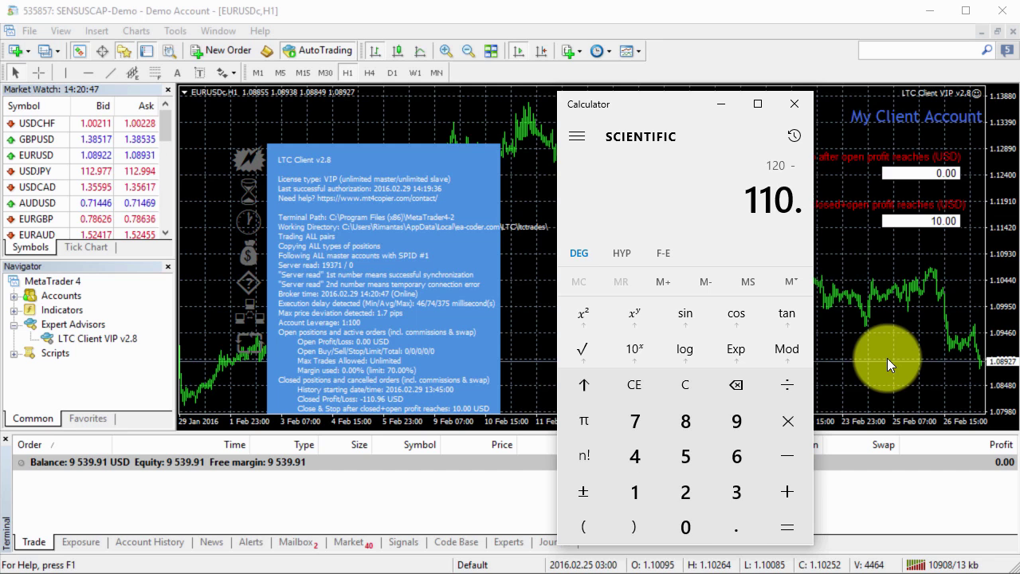
type("96")
key("Return")
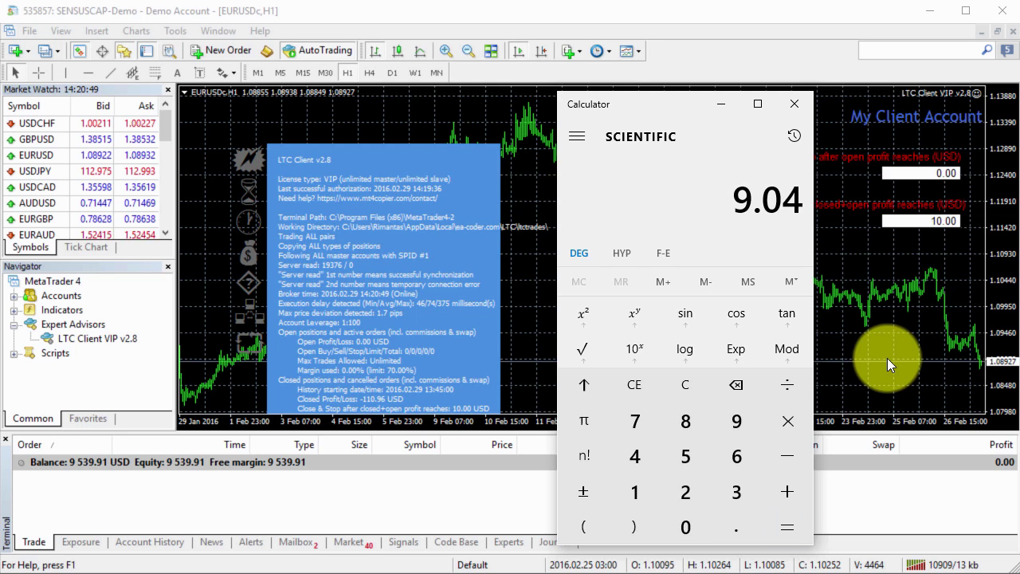
left_click(792, 104)
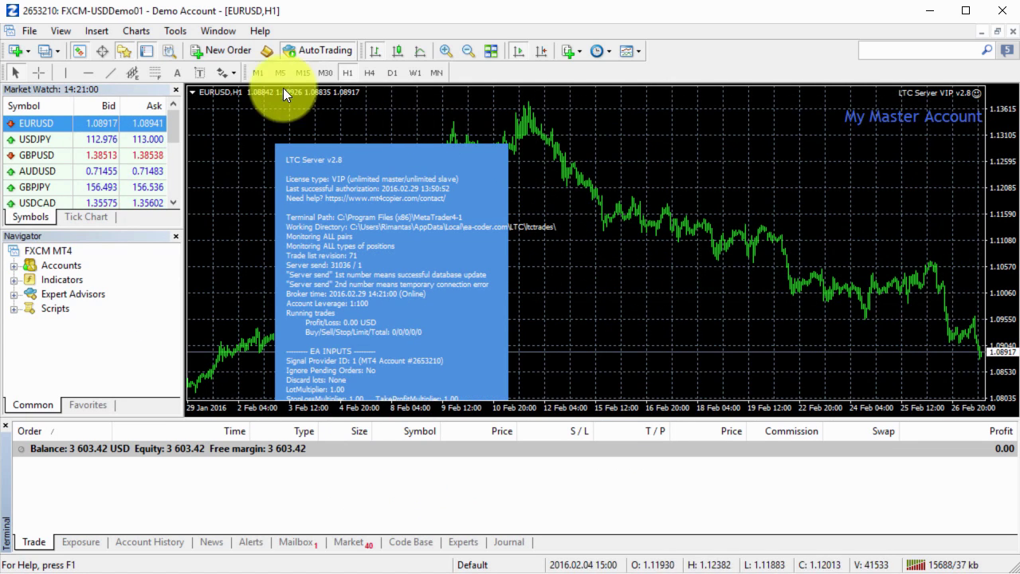
Step: Place a 1-lot EURUSD buy order on the FXCM master account
left_click(228, 50)
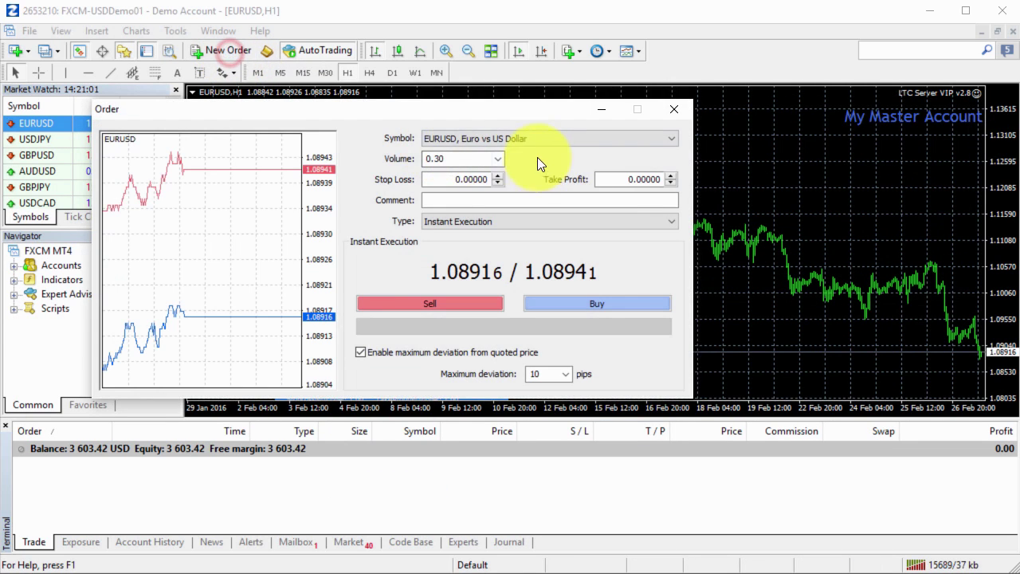
double_click(471, 159)
type("1")
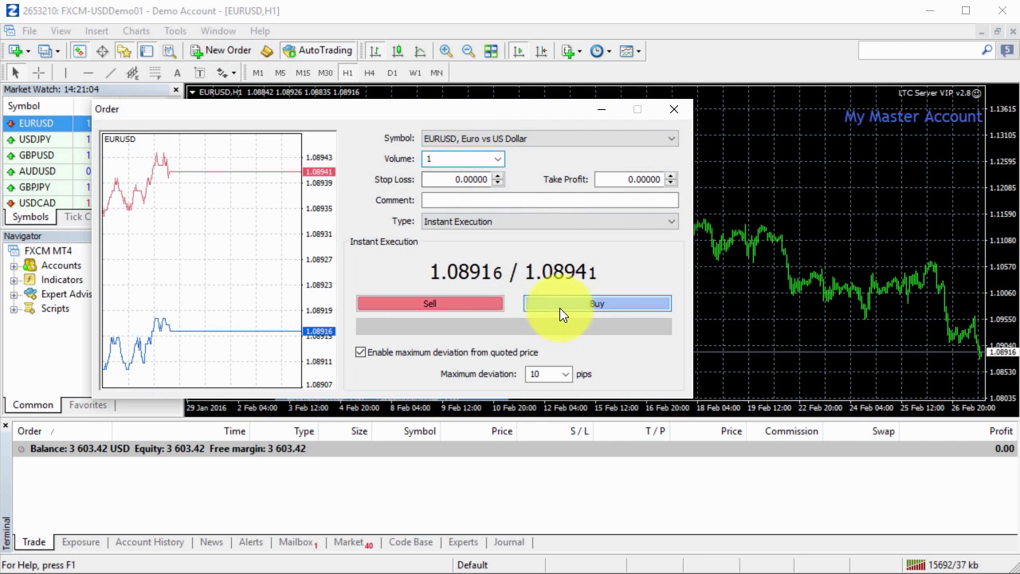
left_click(560, 308)
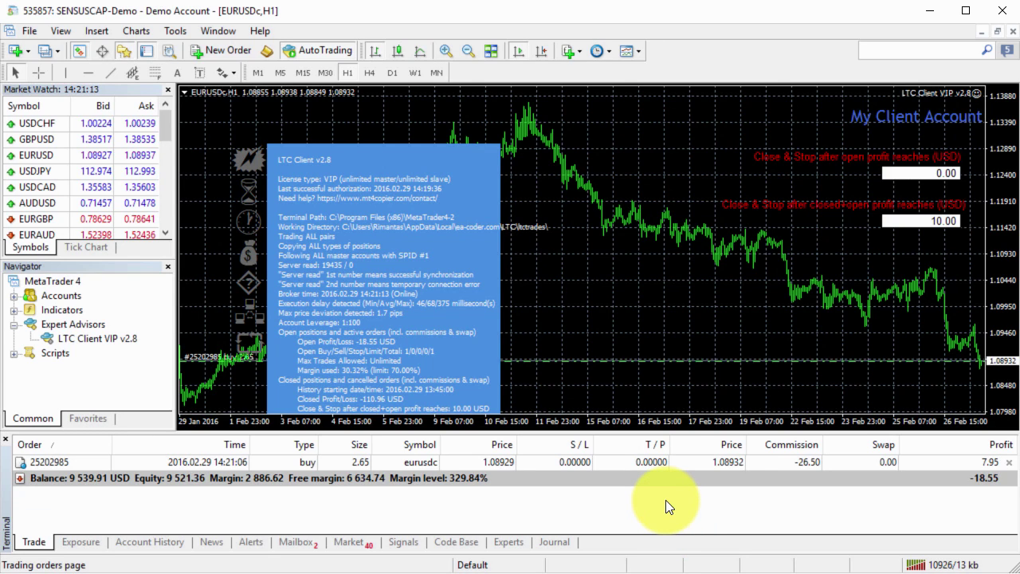
Step: Resize the Terminal panel to view the master's open 1.00-lot EURUSD buy at -40.00 USD
left_click_drag(666, 500, 685, 500)
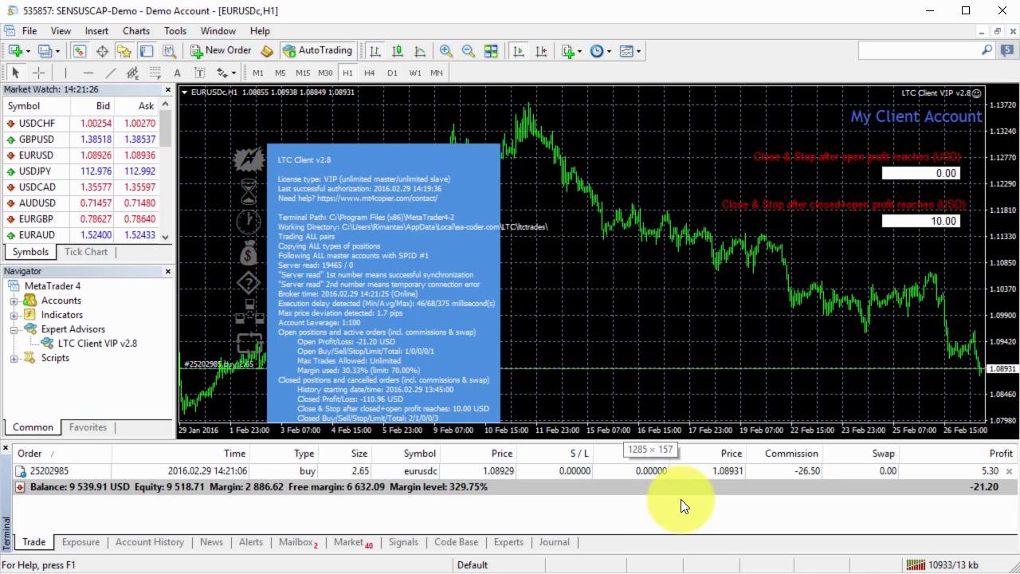
left_click(669, 505)
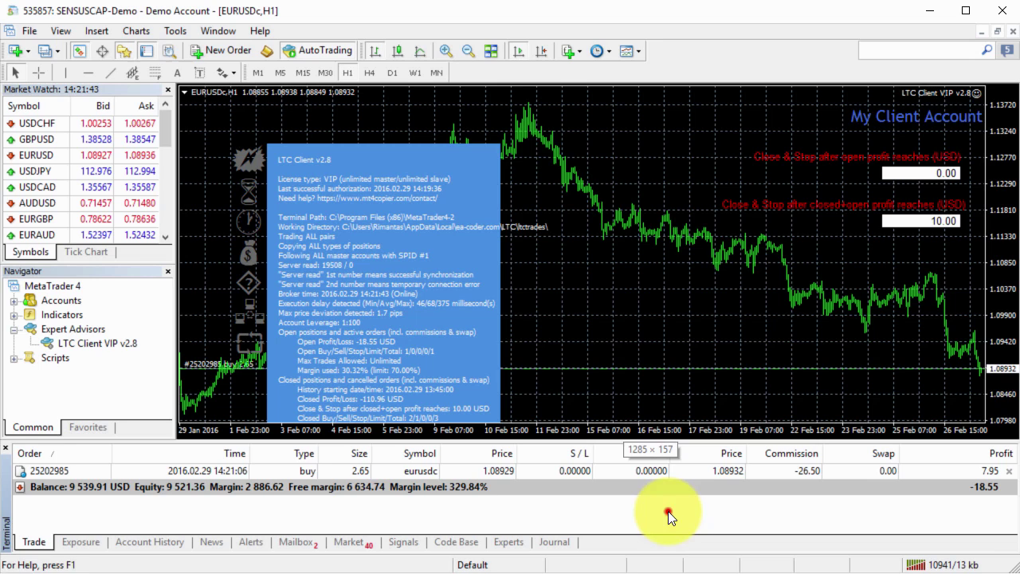
left_click(668, 508)
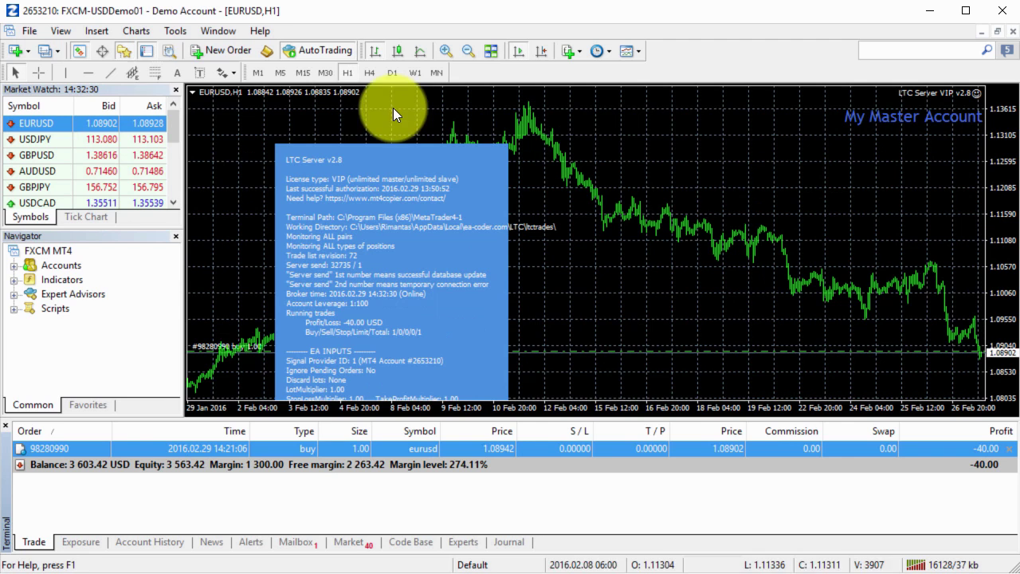
Step: Place a second 1-lot EURUSD buy on the master, then switch back to the client terminal
left_click(203, 52)
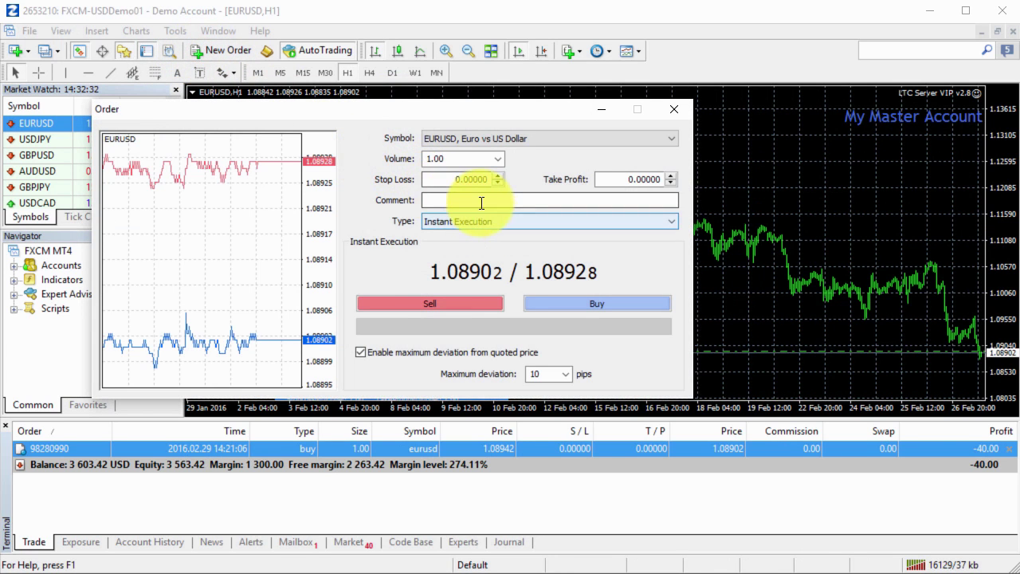
left_click(541, 302)
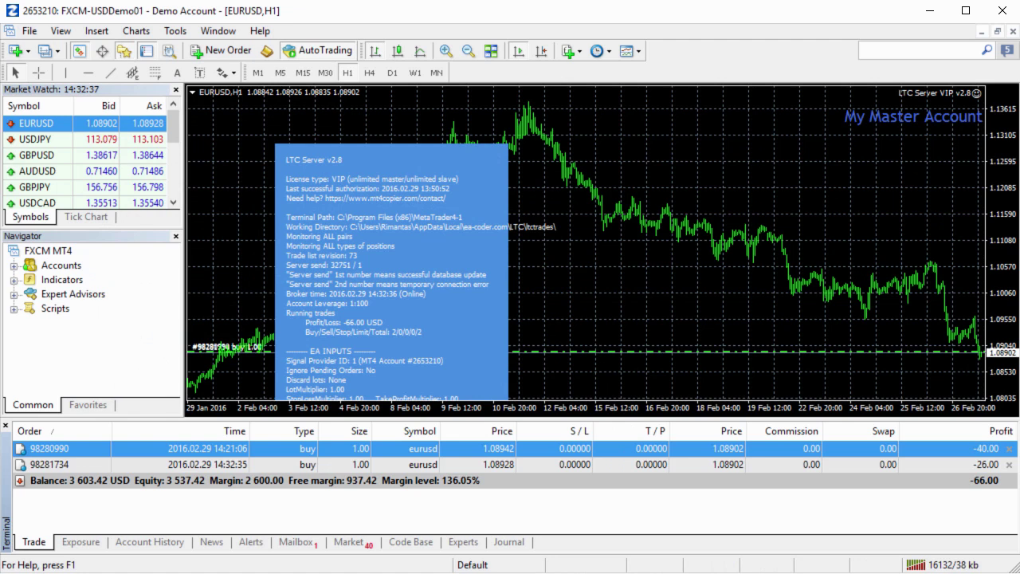
key("alt+Tab")
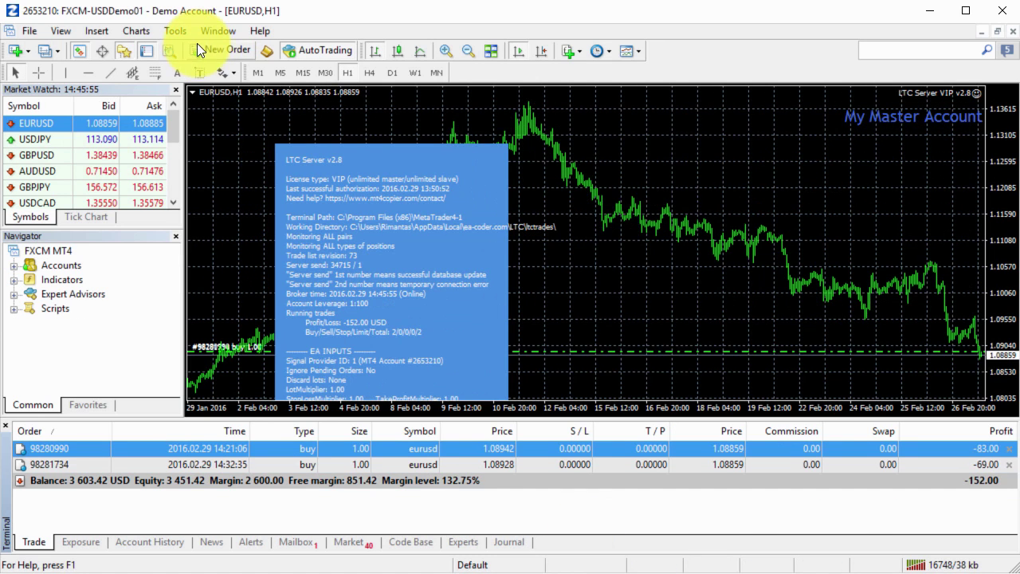
Step: Try a 1-lot EURUSD buy, dismiss the not-enough-money error, and buy 0.5 lots instead
left_click(211, 50)
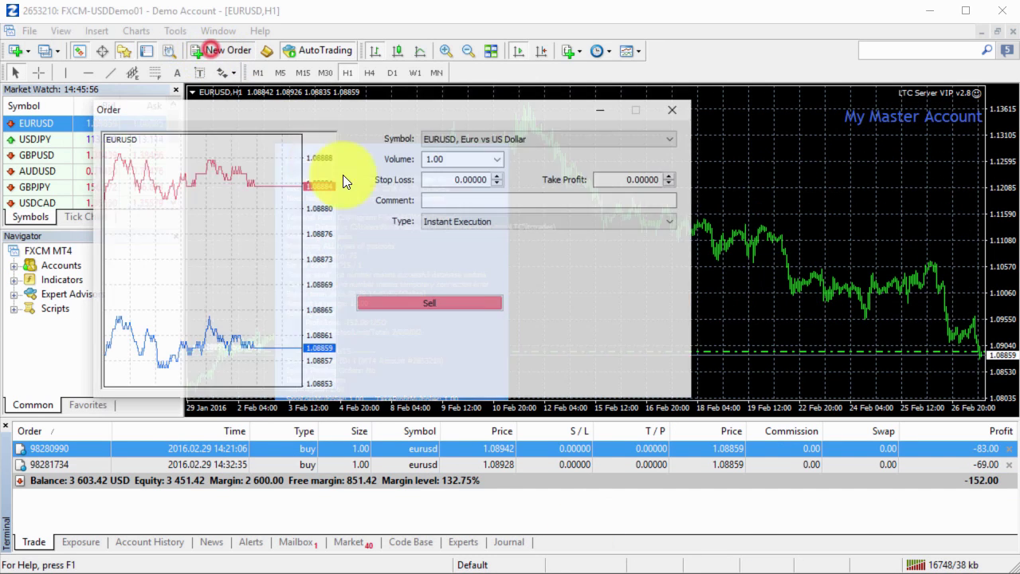
left_click(567, 302)
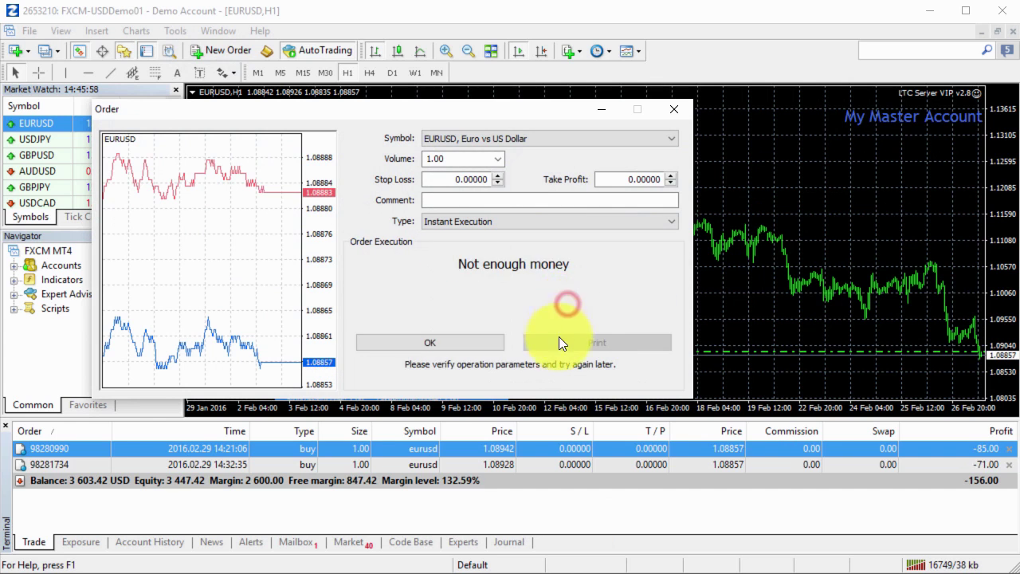
left_click(417, 339)
double_click(462, 159)
type("0.")
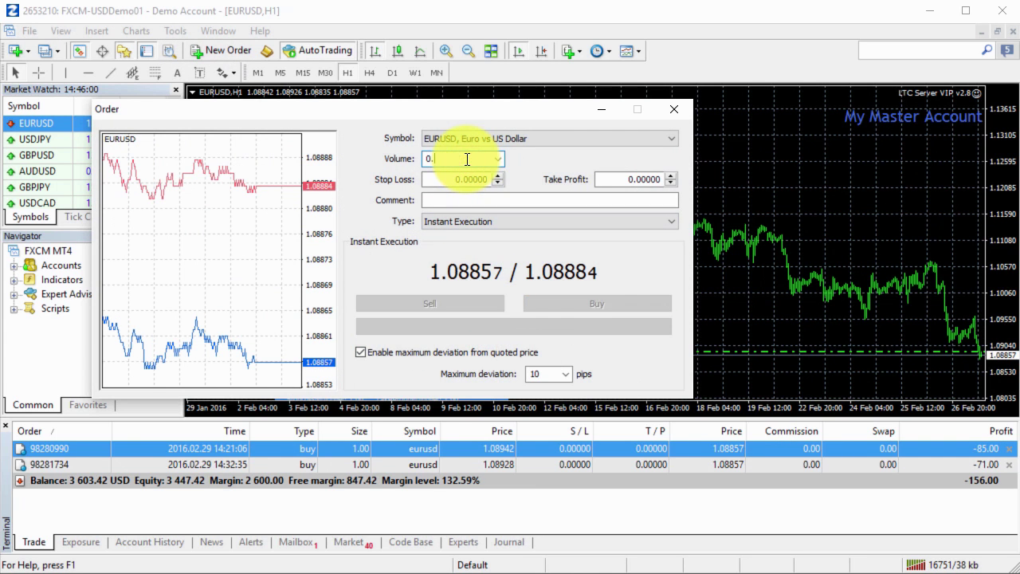
type("5")
left_click(567, 306)
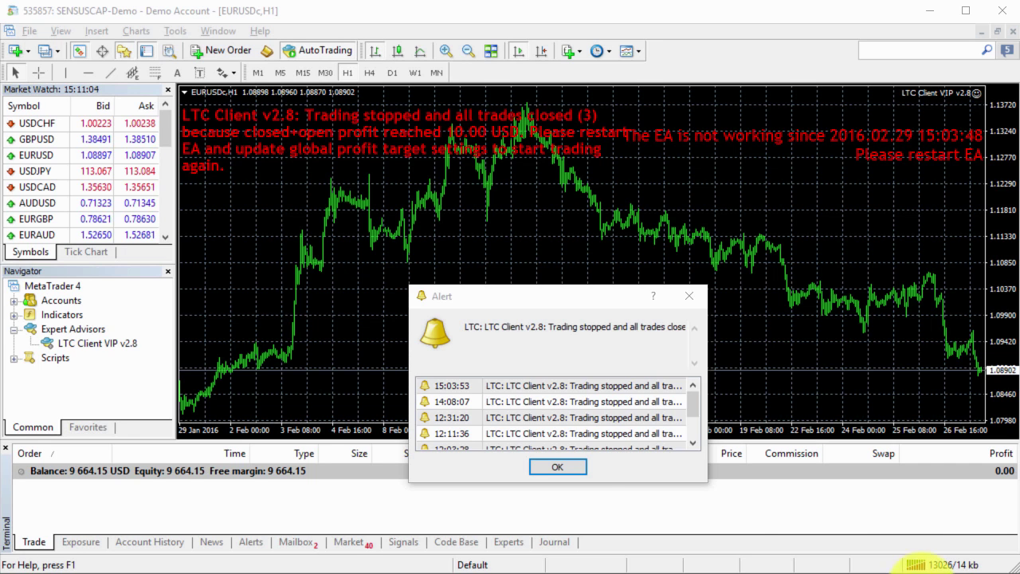
Step: Dismiss the profit-target reached alert and show the account's closed trade history
left_click(566, 466)
left_click(154, 541)
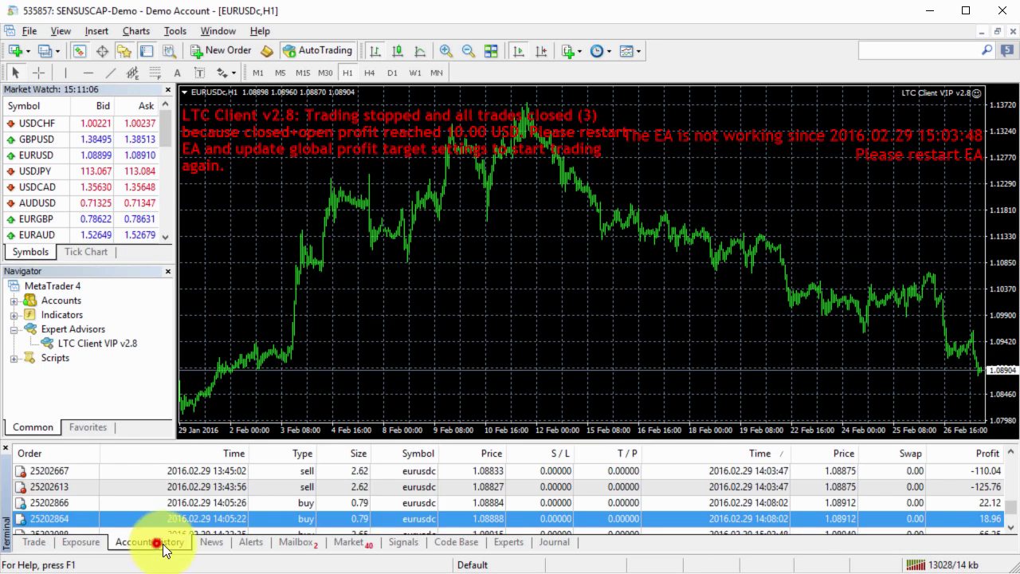
scroll(551, 498, "down", 3)
scroll(551, 498, "down", 3)
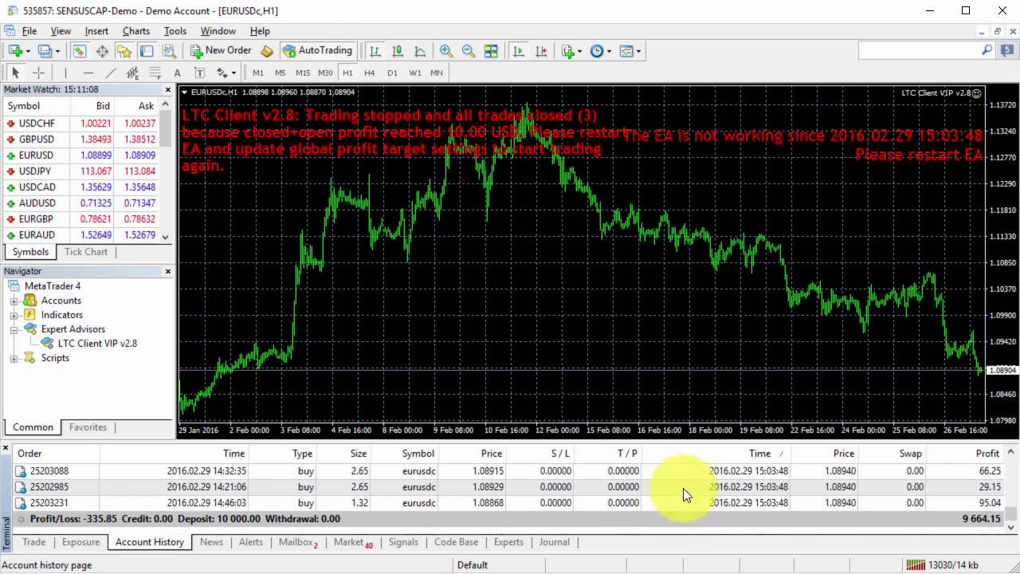
Step: Inspect the recently closed EURUSD trades in the account history
left_click(547, 500)
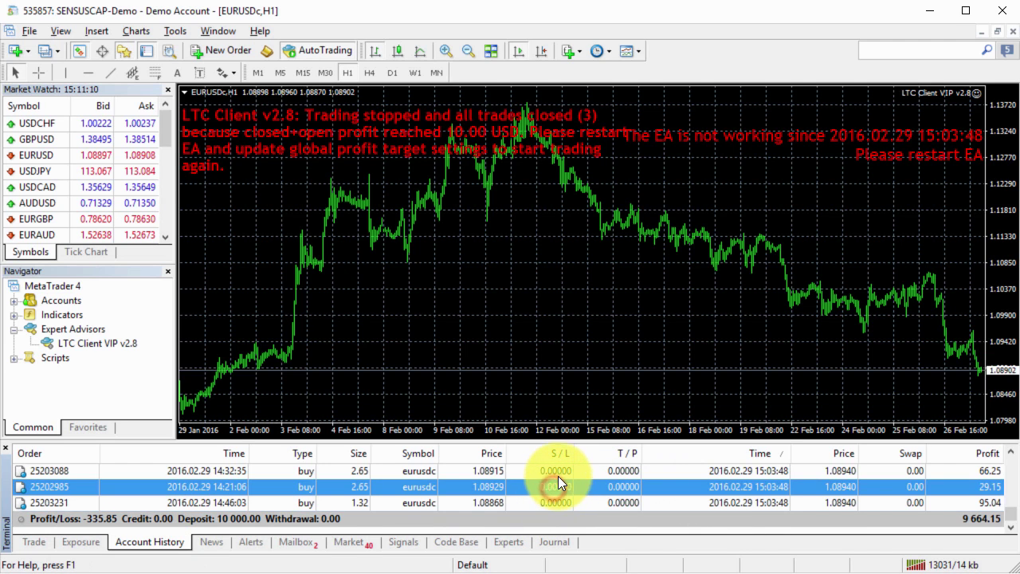
left_click(558, 476)
scroll(558, 485, "up", 1)
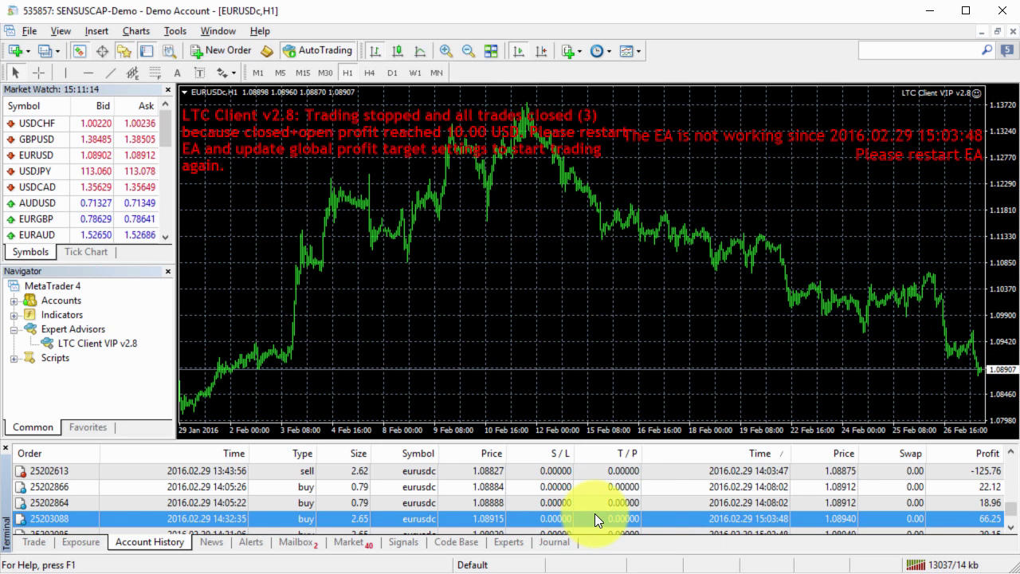
scroll(595, 514, "down", 1)
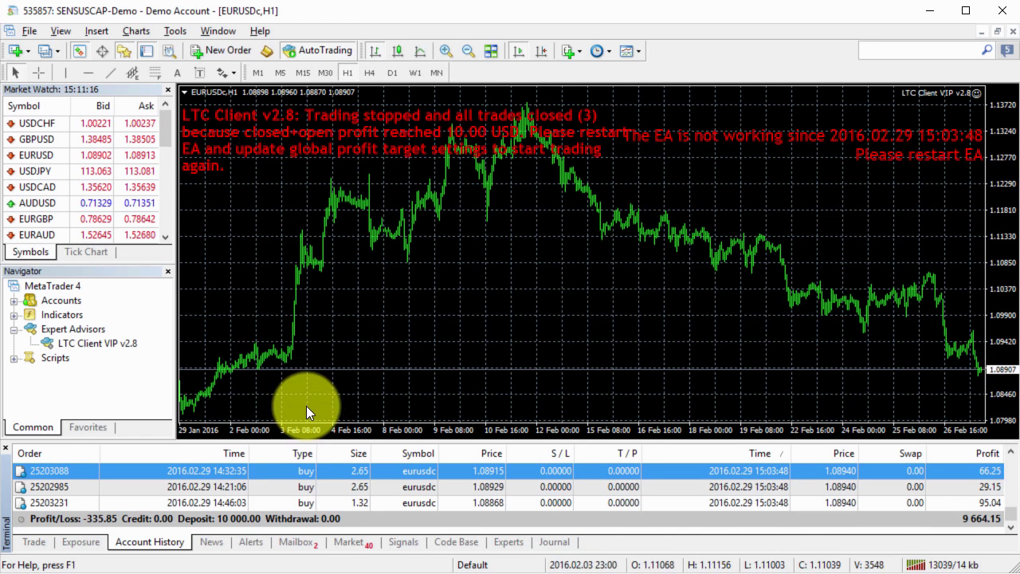
Step: Restart the LTC Client VIP v2.8 EA with unchanged settings and return to open trades
double_click(976, 94)
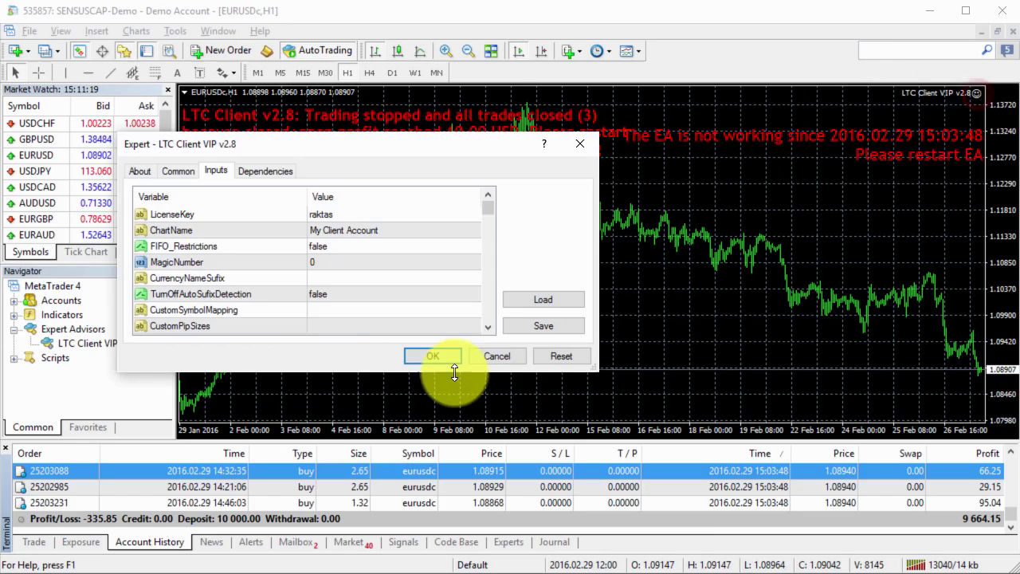
left_click(443, 356)
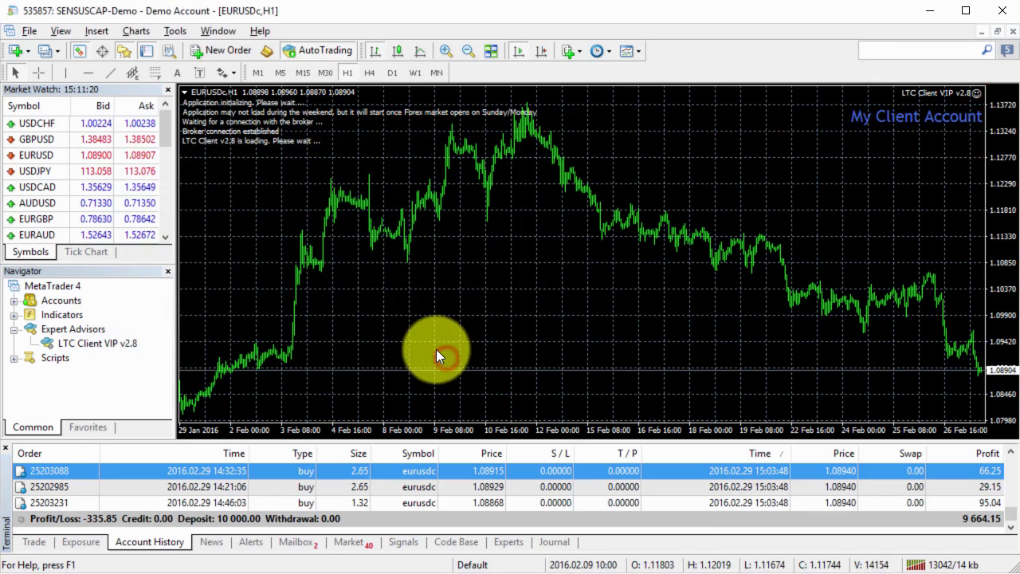
left_click(44, 543)
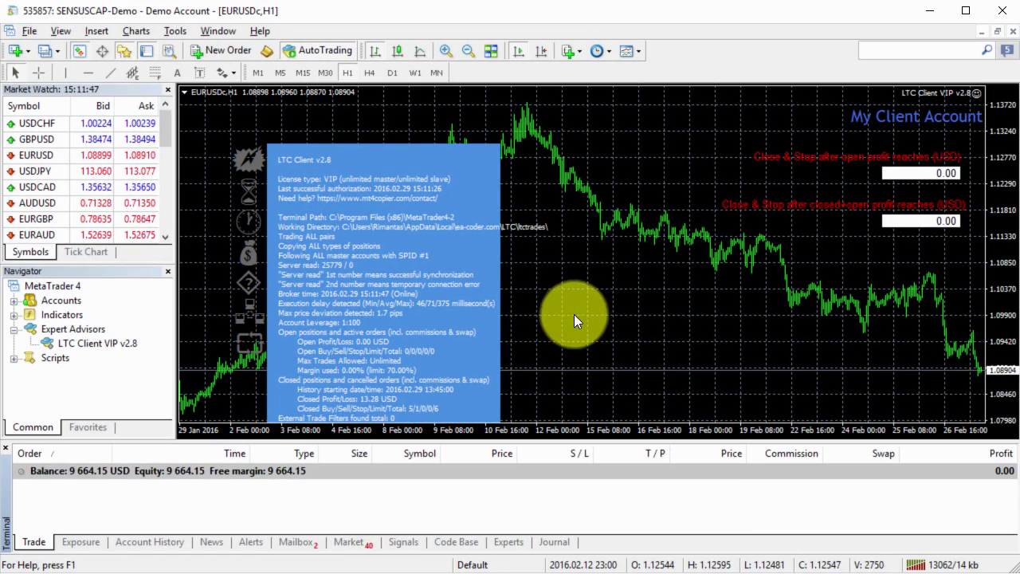
Step: Bring back the closed trade history and inspect an earlier closed sell trade
right_click(579, 285)
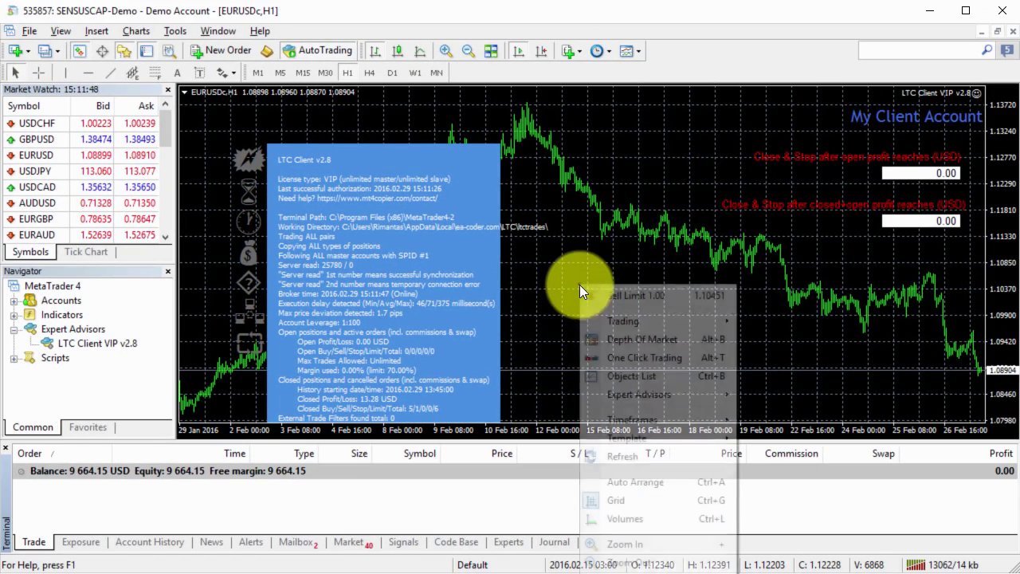
left_click(158, 526)
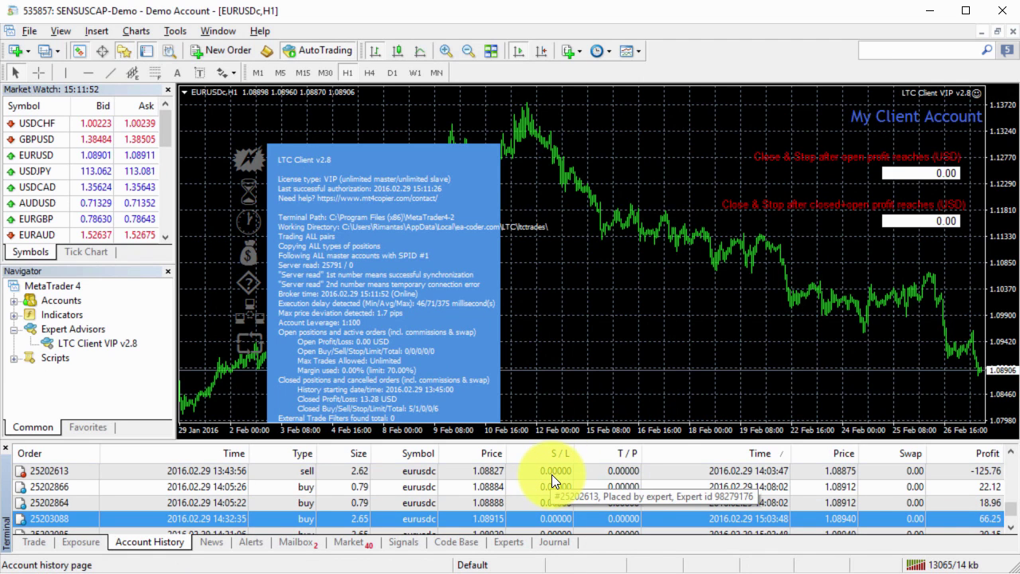
left_click(550, 472)
scroll(522, 474, "up", 1)
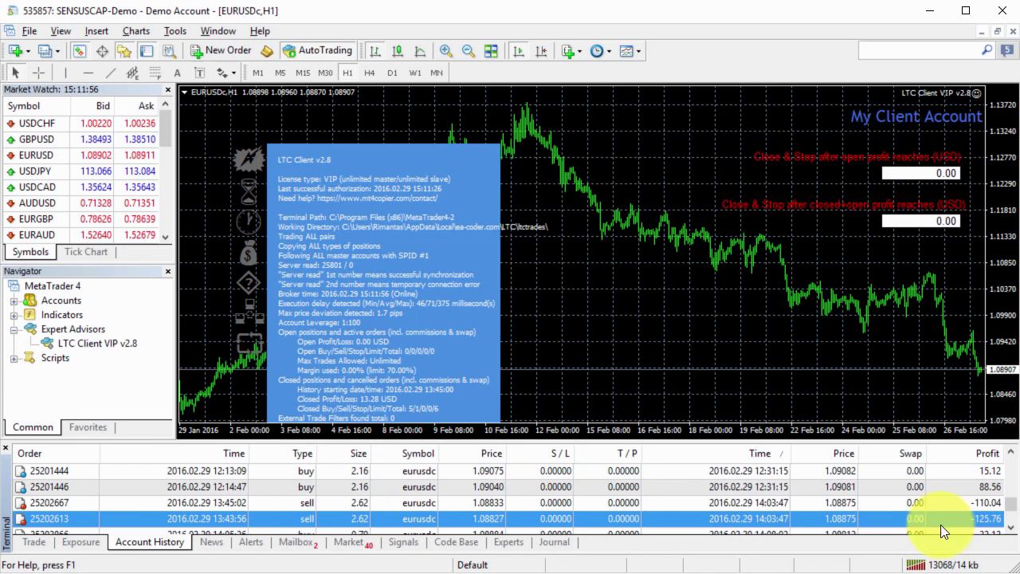
Step: Set the EA's CustomAccountHistoryStart input to 2016.02.29 13:00
right_click(525, 326)
mouse_move(584, 435)
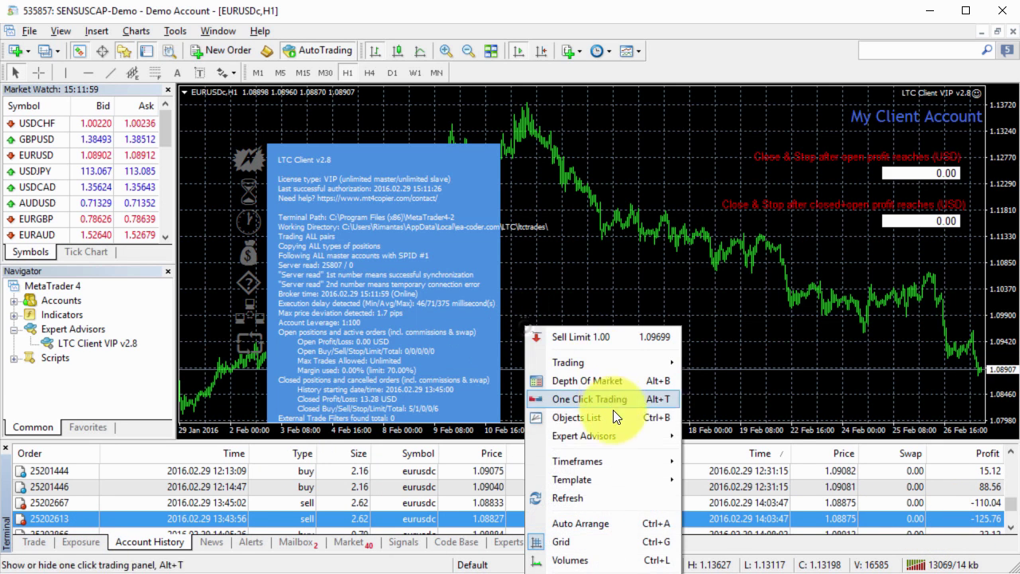
left_click(700, 435)
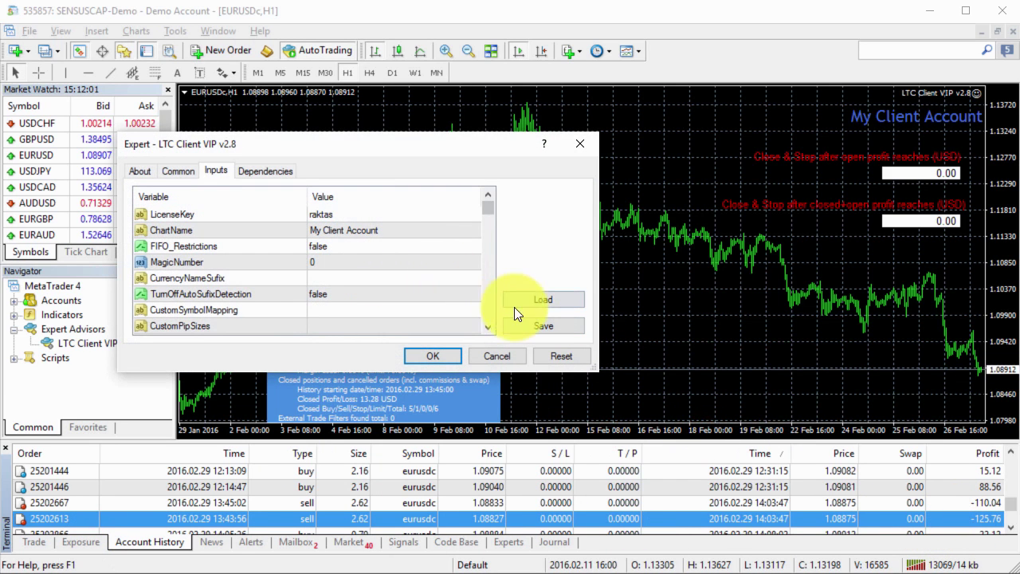
left_click_drag(490, 223, 488, 312)
left_click(375, 294)
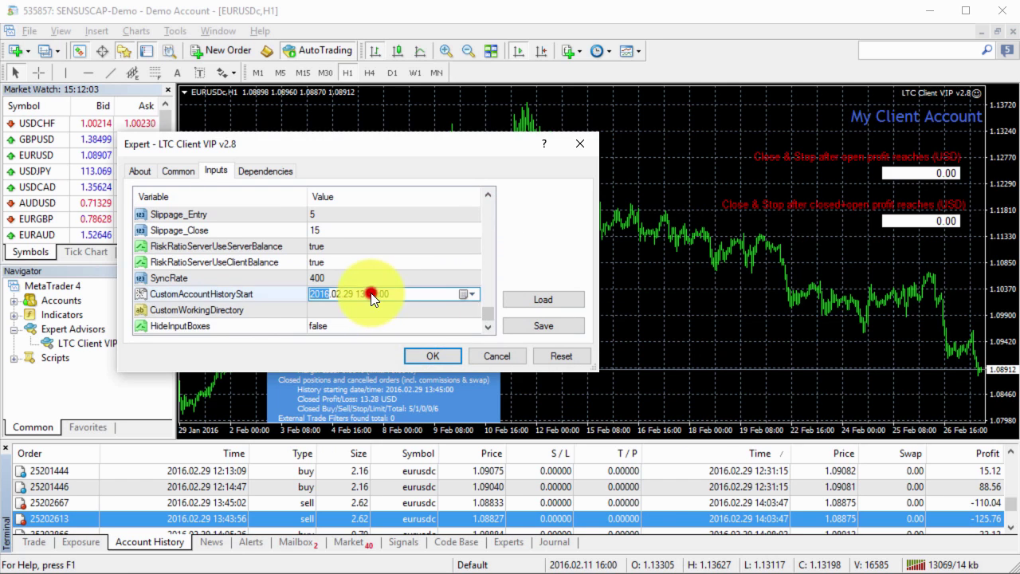
key("Return")
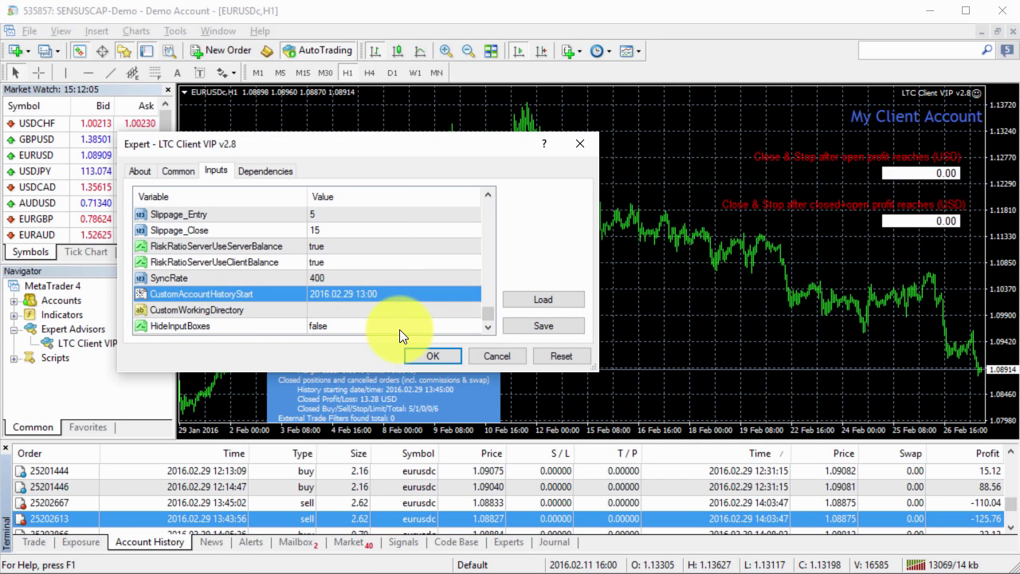
Step: Apply the 13:00 history start so the EA reloads, then show open trades
left_click(445, 355)
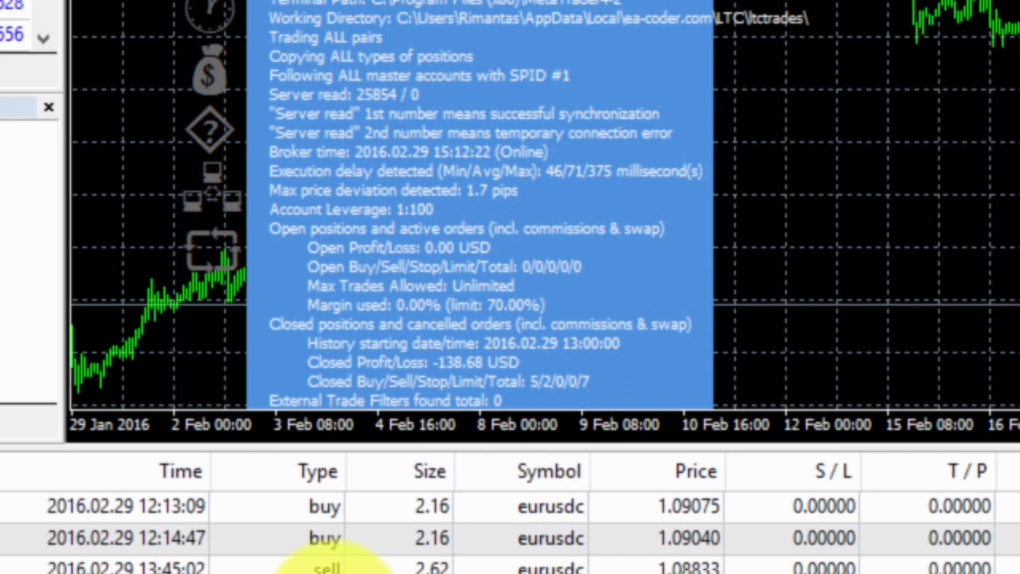
left_click(91, 571)
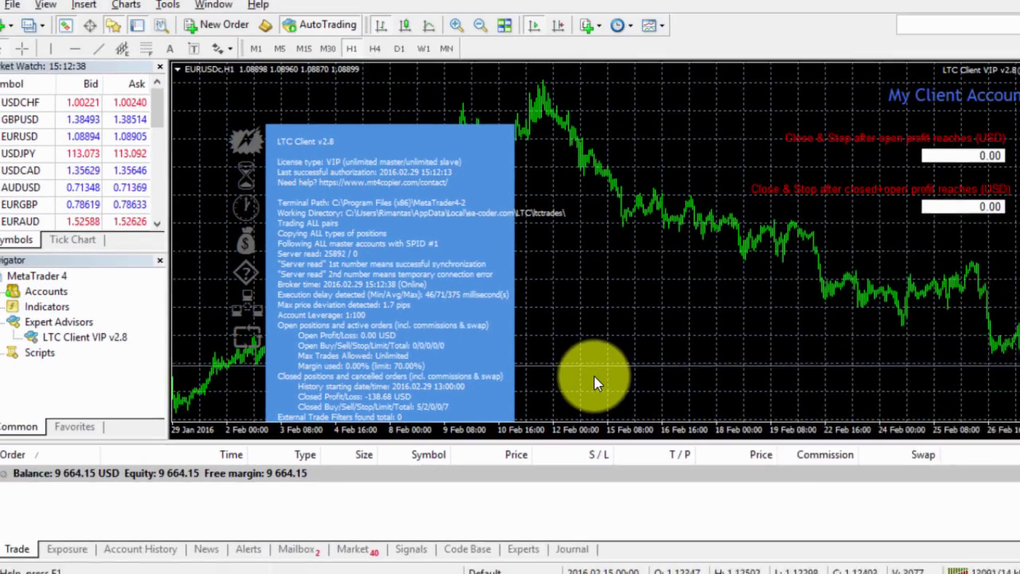
Step: Enter 10 as the 'Close & Stop after closed+open profit reaches' target
left_click(919, 222)
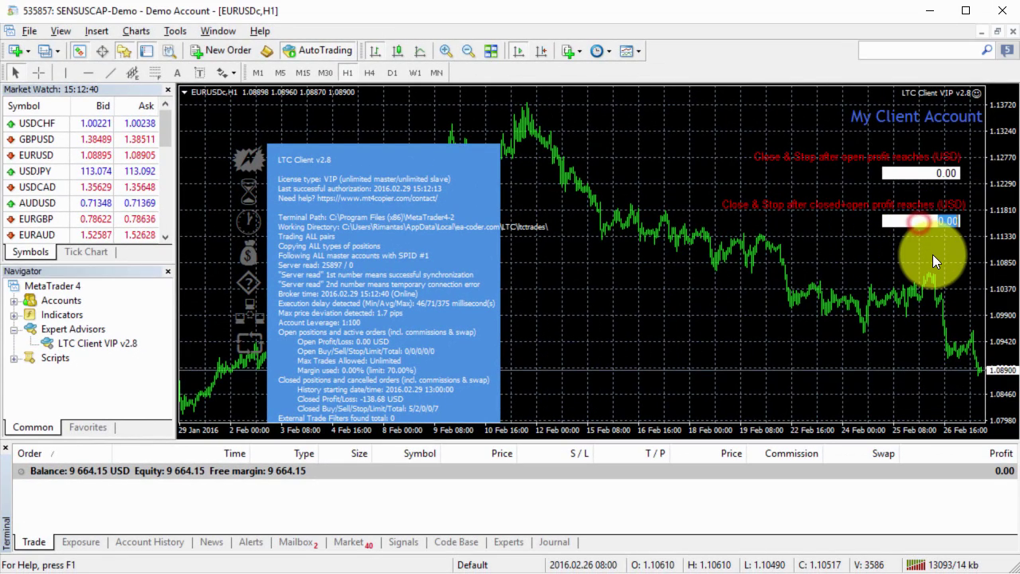
type("10")
key("Return")
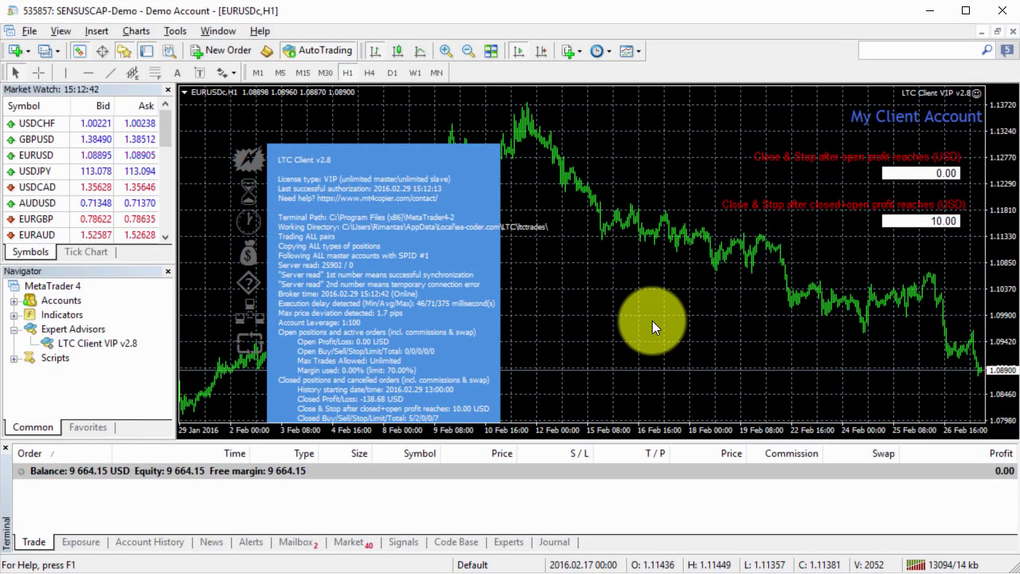